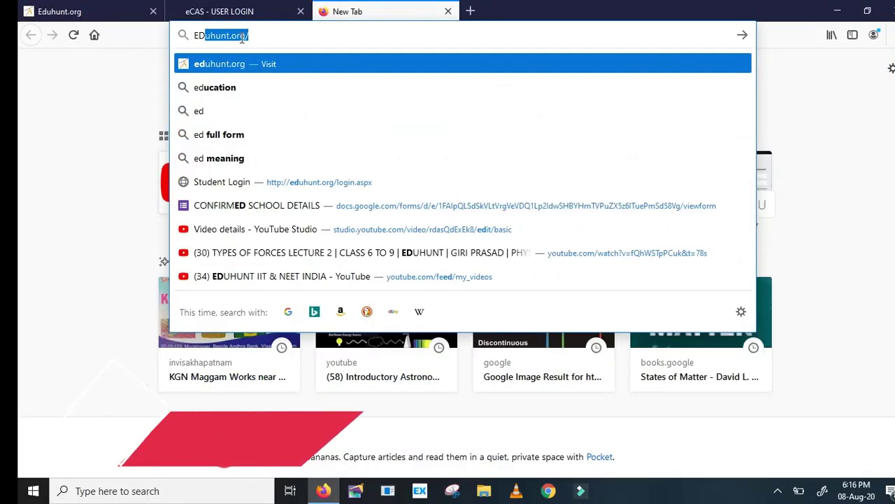
Load eduhunt.org, go to the Online Exams page and launch the eCAS login tab
key(Return)
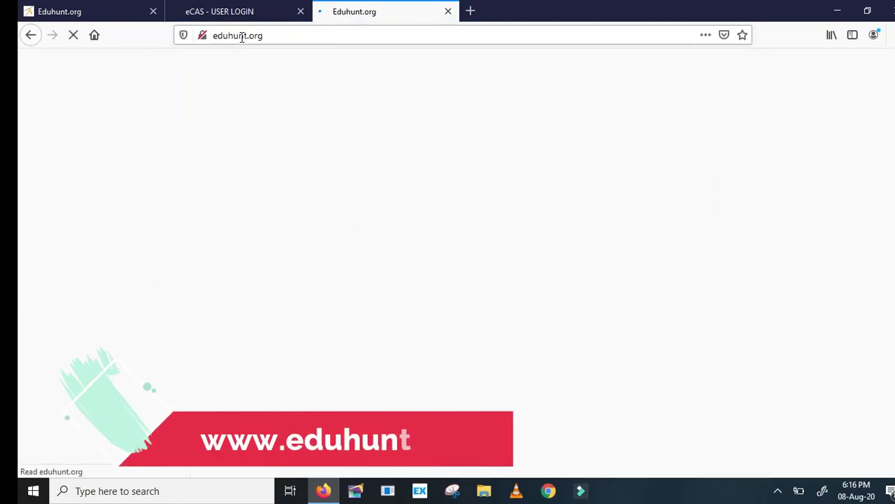
scroll(356, 135, down, 3)
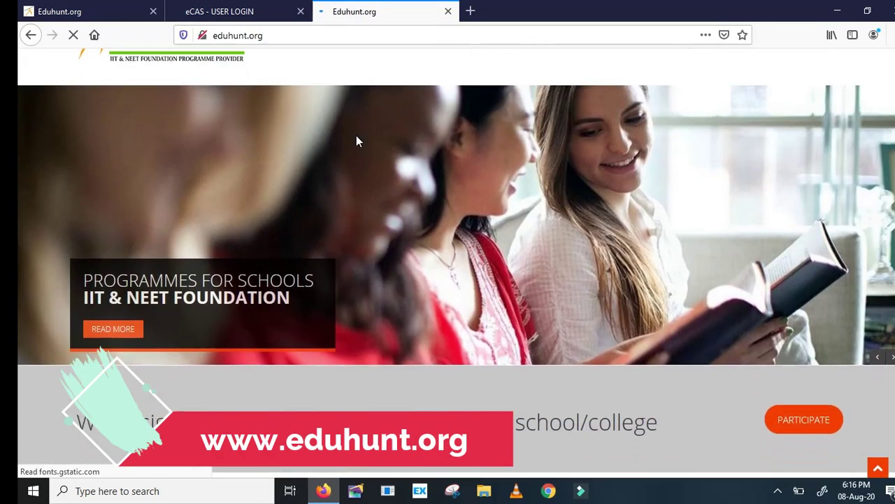
scroll(461, 196, down, 4)
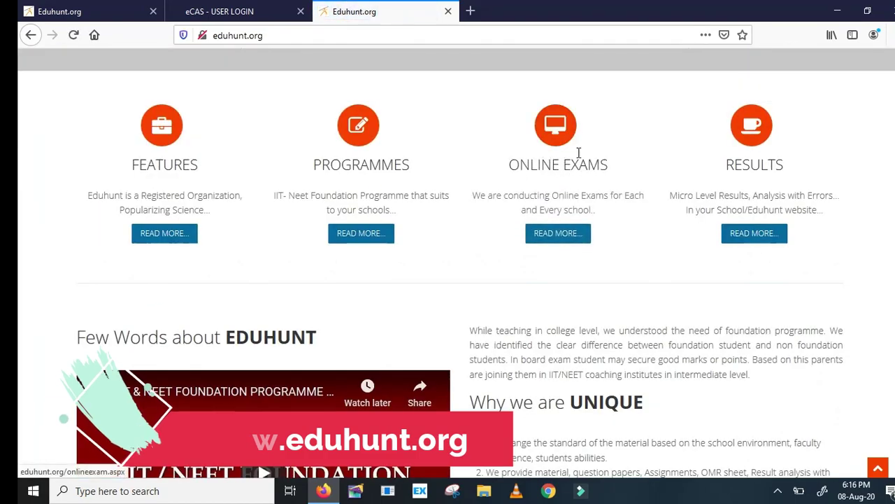
click(558, 125)
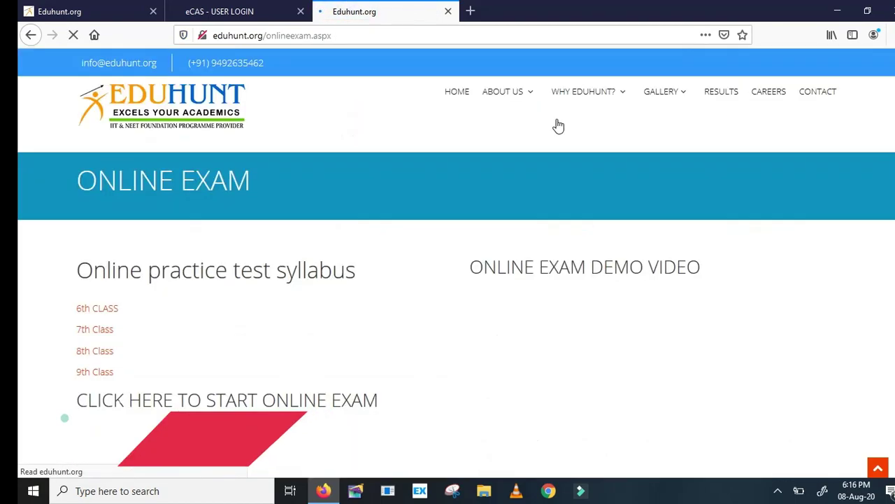
scroll(496, 218, down, 1)
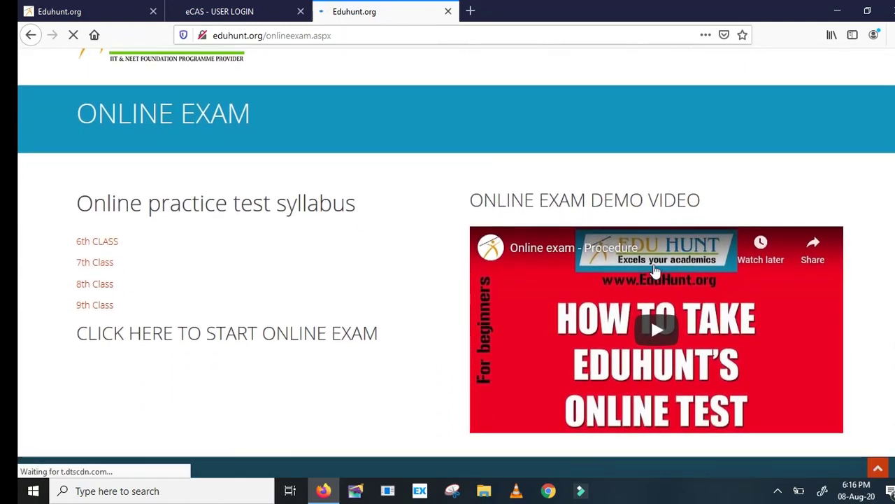
scroll(308, 359, down, 1)
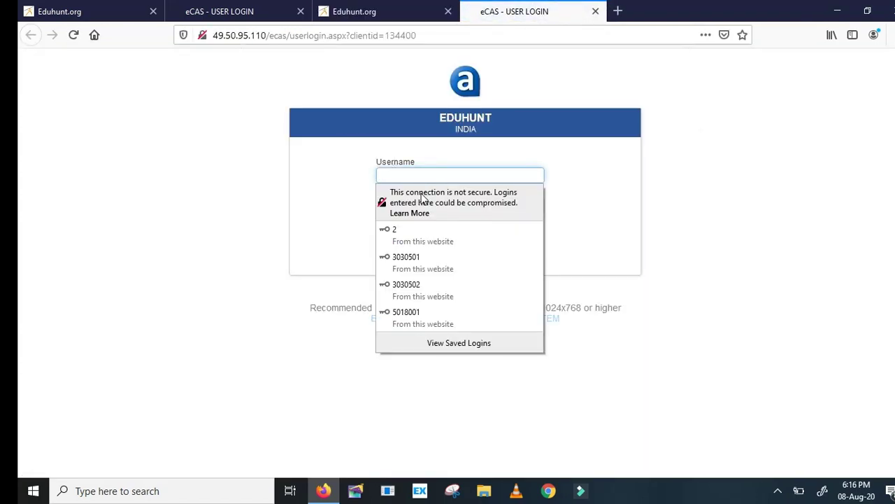
Log in to eCAS with the student username and open the Tests schedule
click(403, 172)
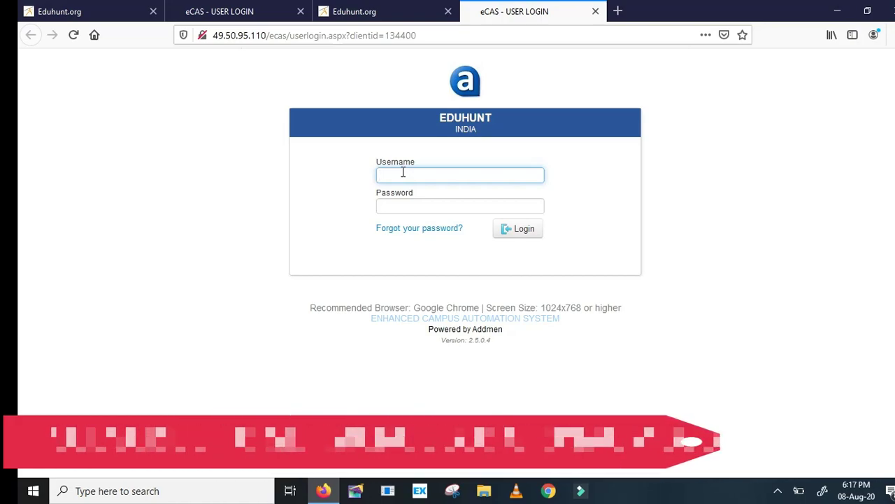
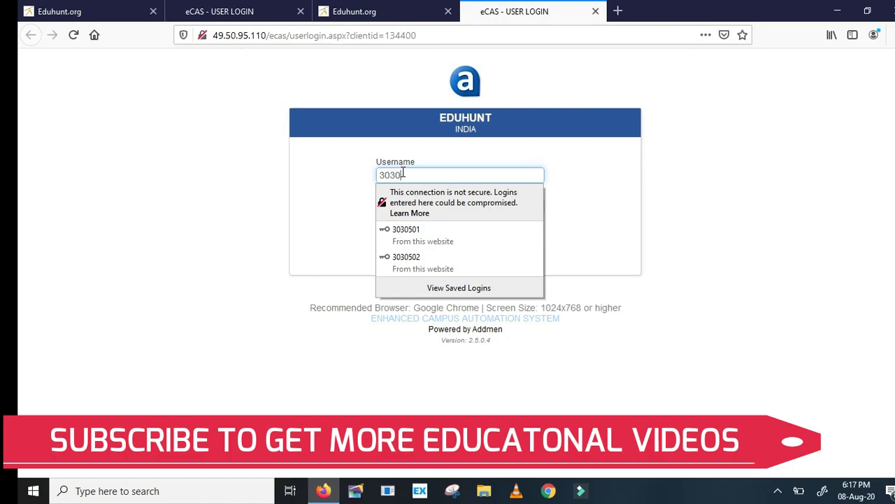
key(Return)
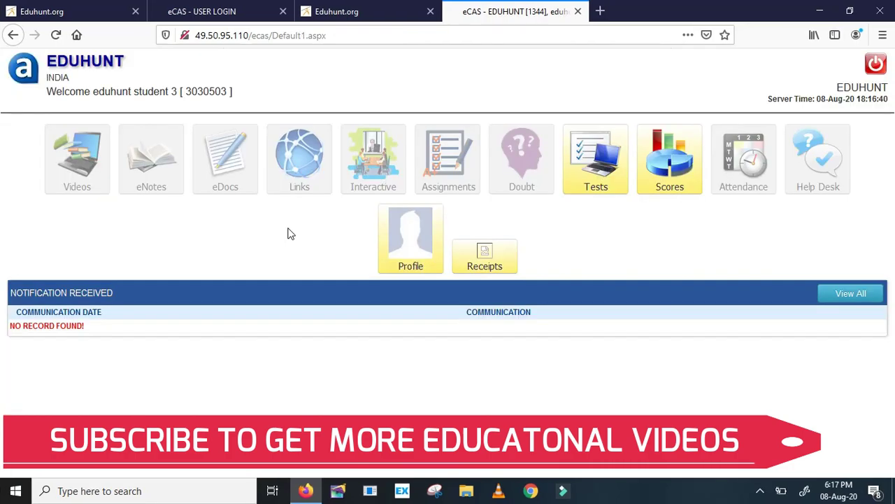
click(599, 185)
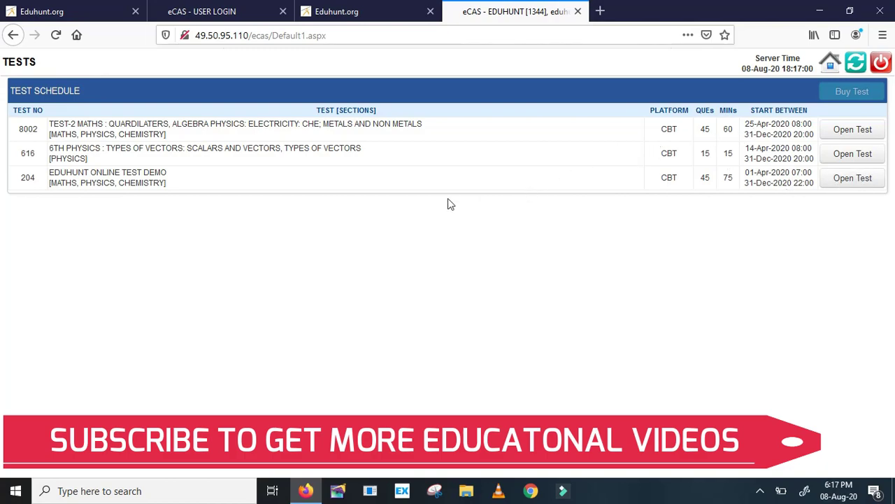
Open test 204, read the instructions, accept the declaration and begin the test
click(853, 177)
scroll(236, 236, down, 1)
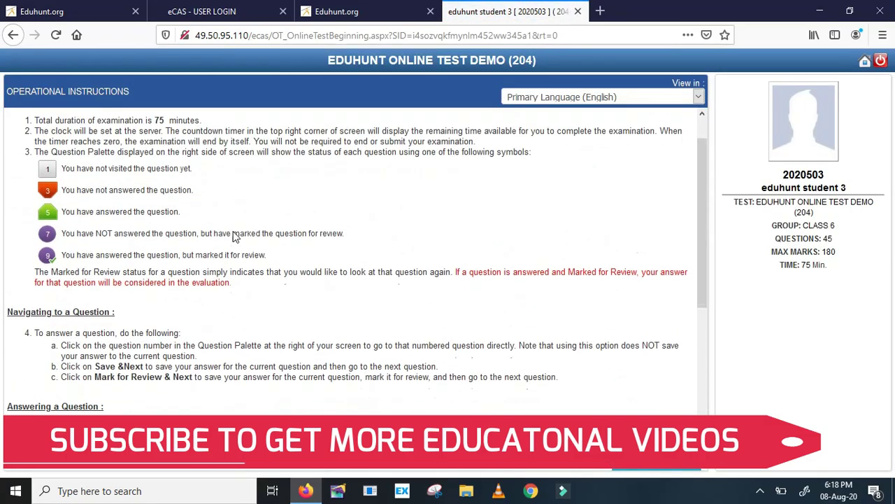
scroll(234, 237, up, 1)
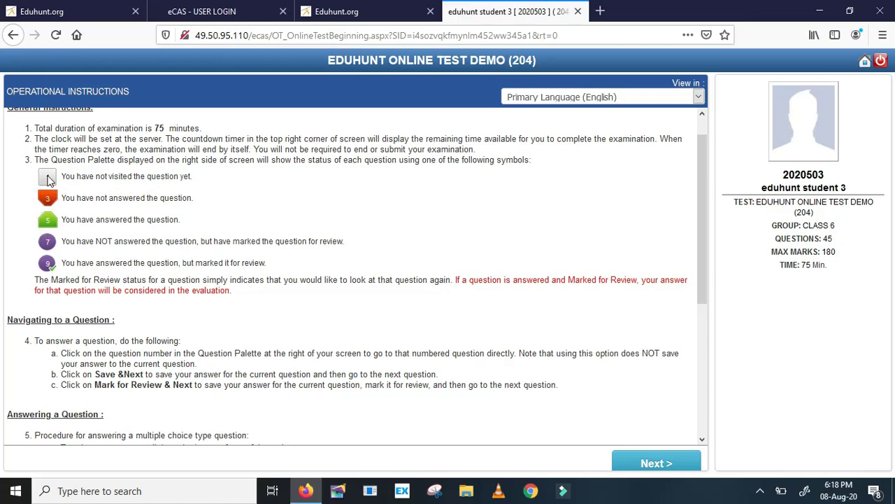
scroll(396, 231, down, 5)
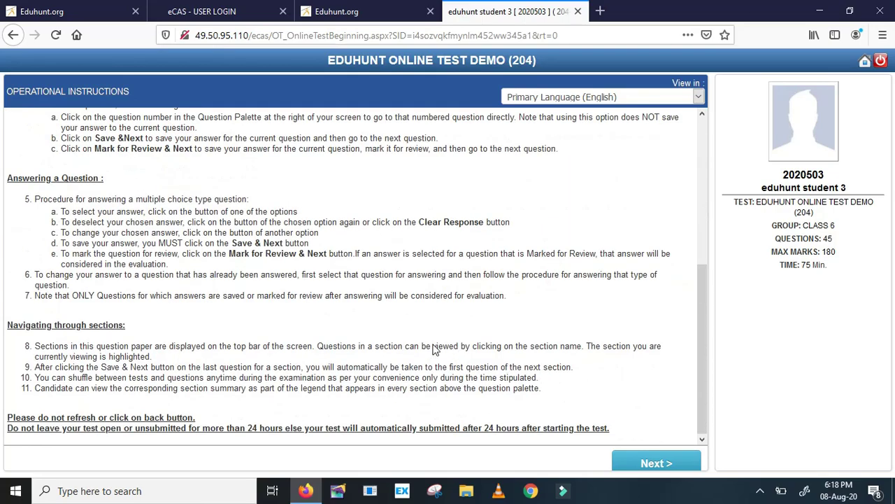
click(647, 464)
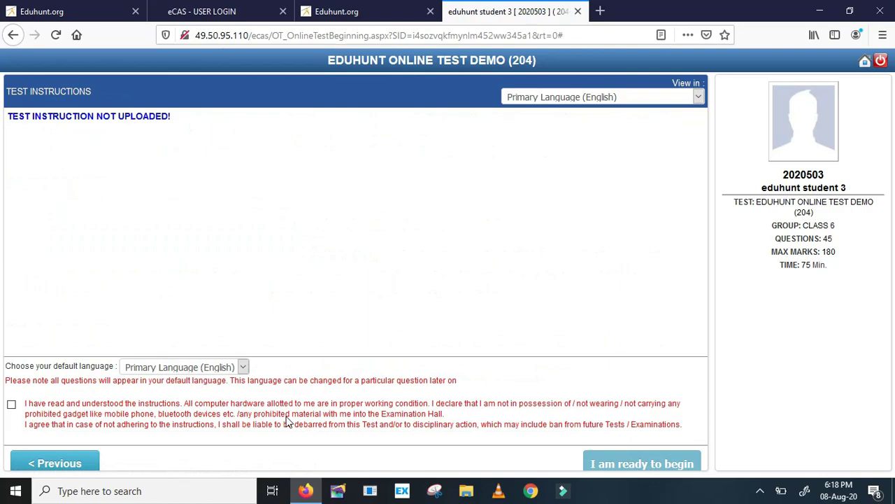
click(12, 406)
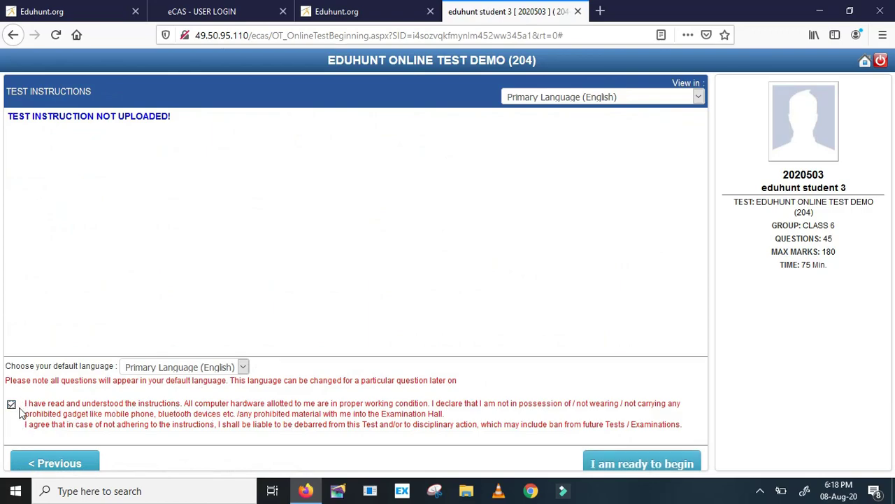
click(628, 465)
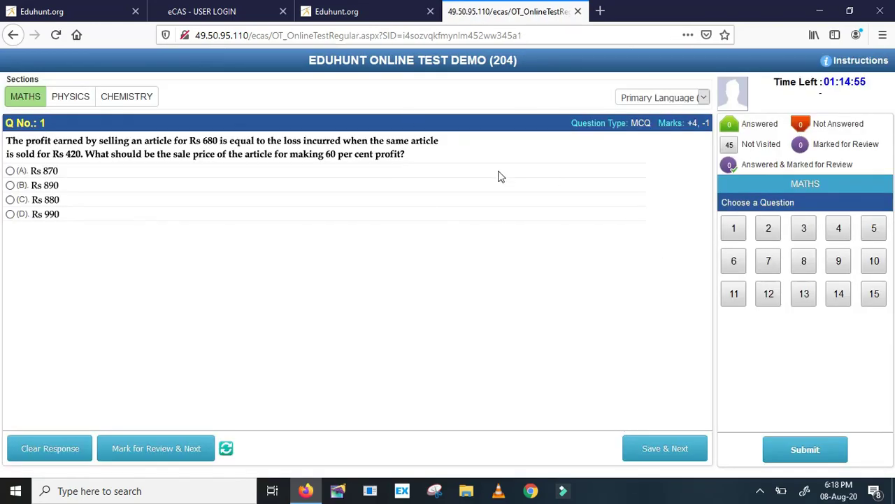
Keep English as the question language and switch to the CHEMISTRY section
click(703, 98)
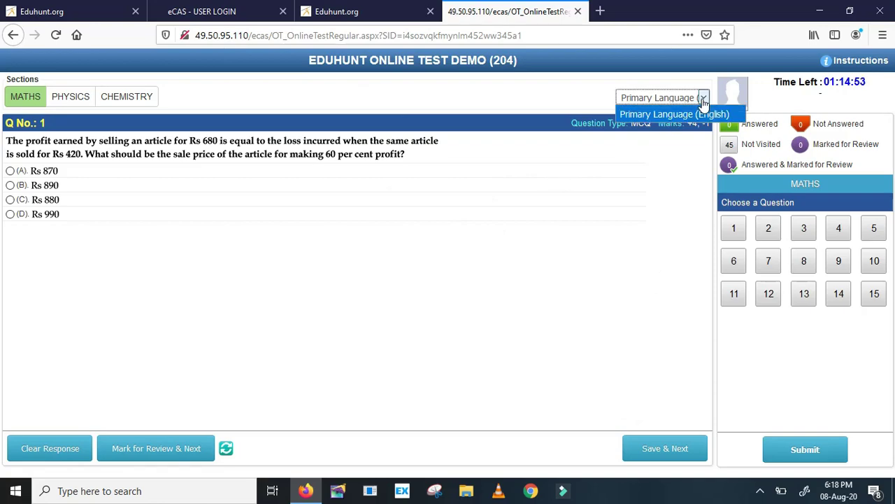
click(665, 111)
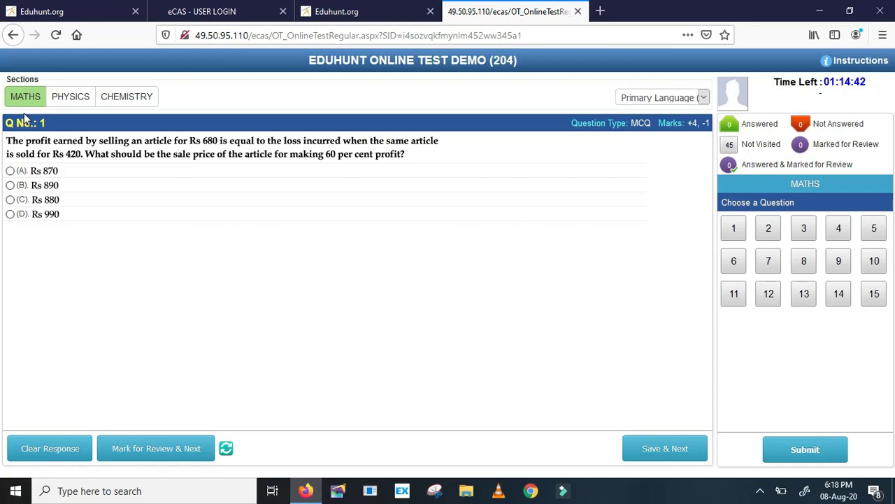
click(114, 99)
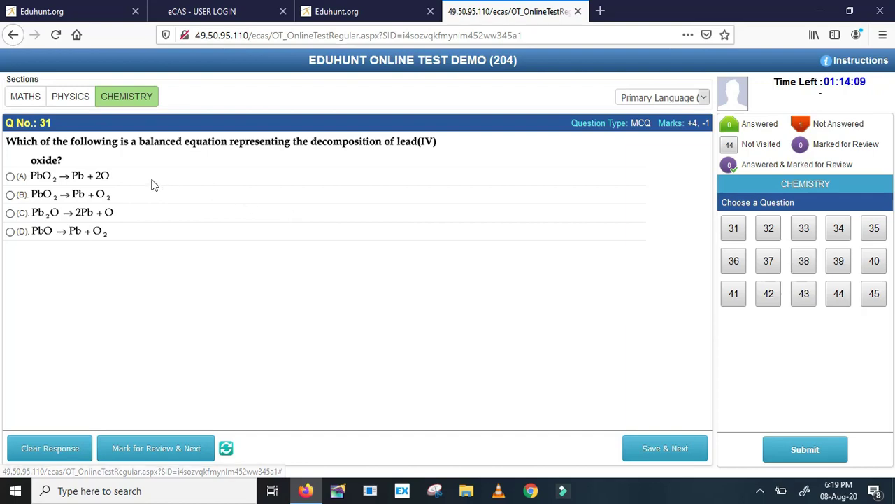
Save option A for Chemistry questions 31–34, then skip question 35 unanswered
click(9, 177)
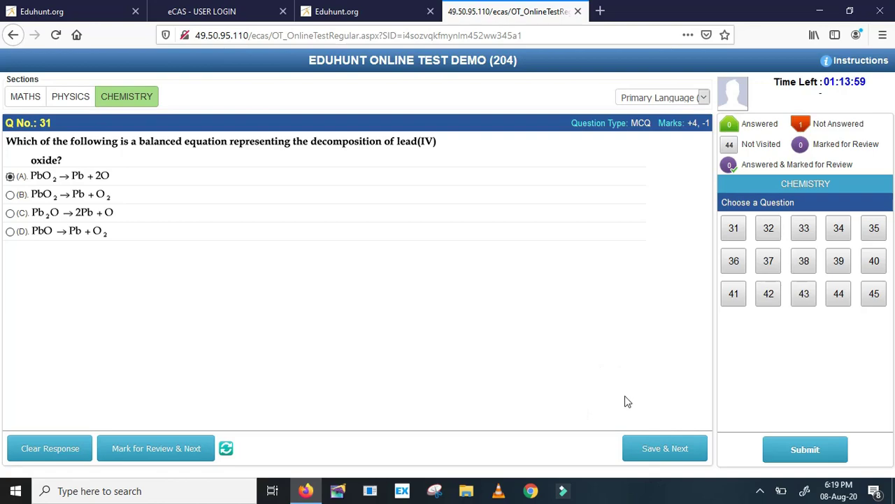
click(650, 448)
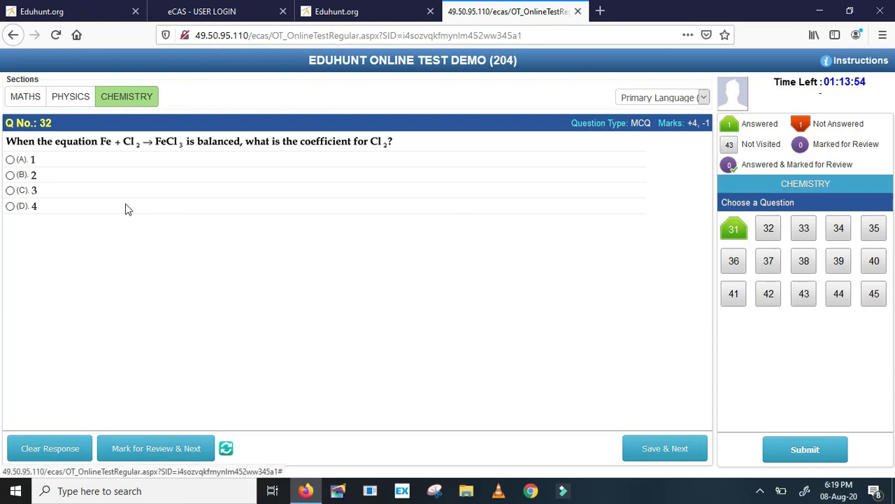
click(12, 160)
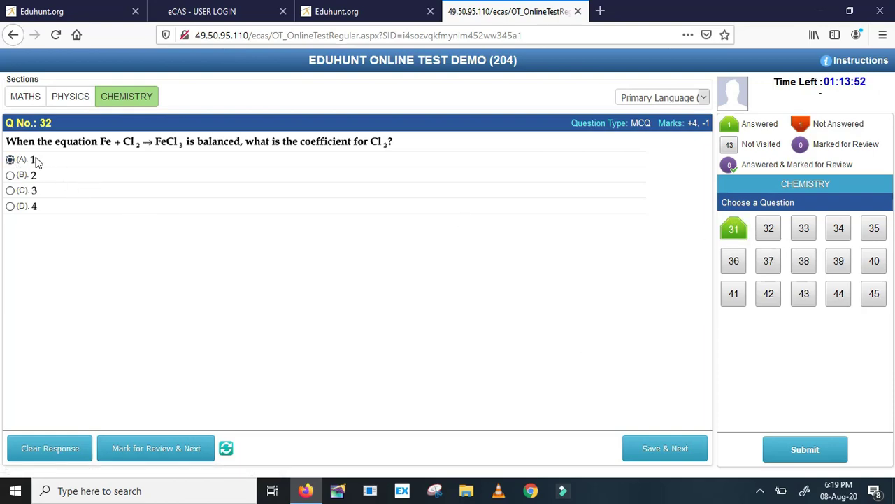
click(654, 447)
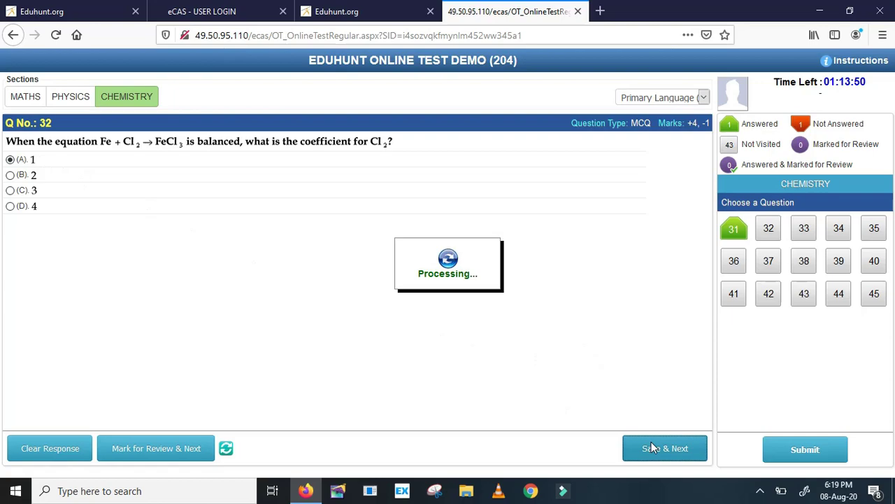
click(10, 177)
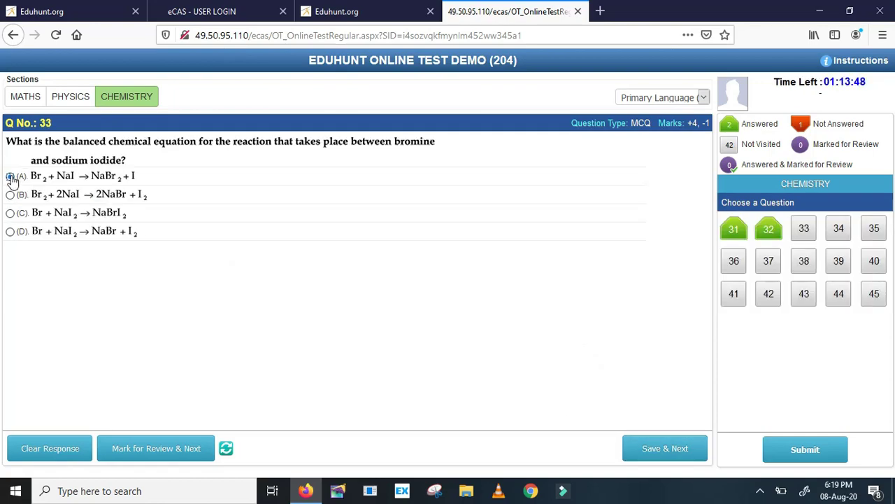
click(642, 448)
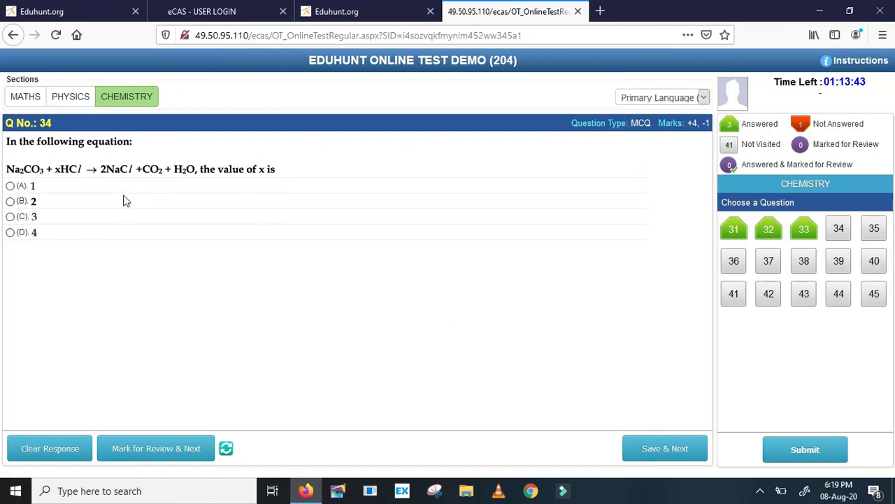
click(10, 186)
click(664, 451)
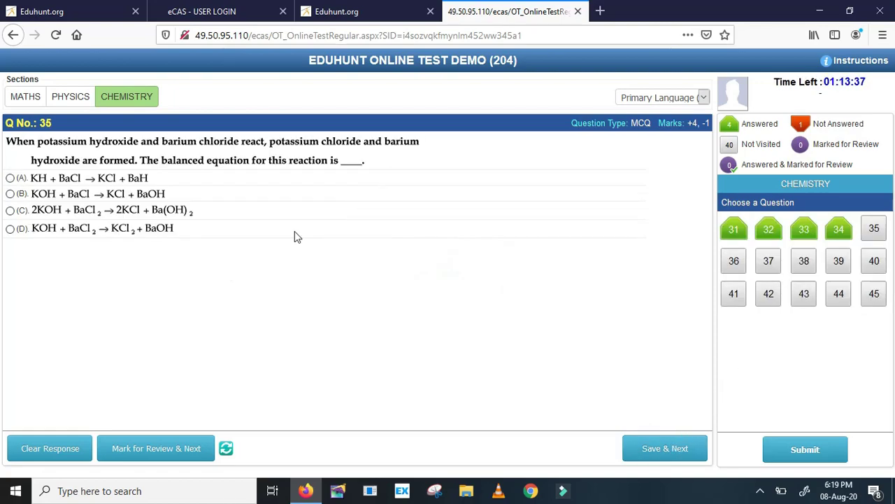
click(656, 450)
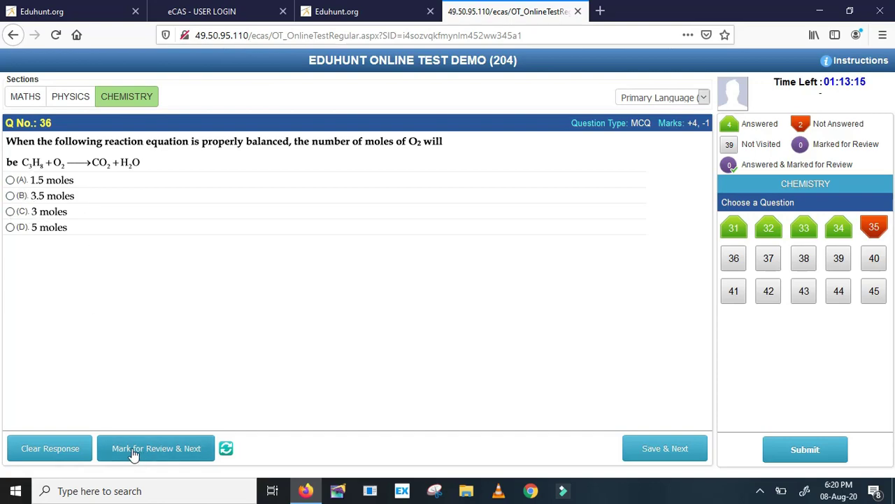
Mark question 36 for review, answer 40 with 1, 3, 1, 3 marked for review, then open Physics
click(157, 455)
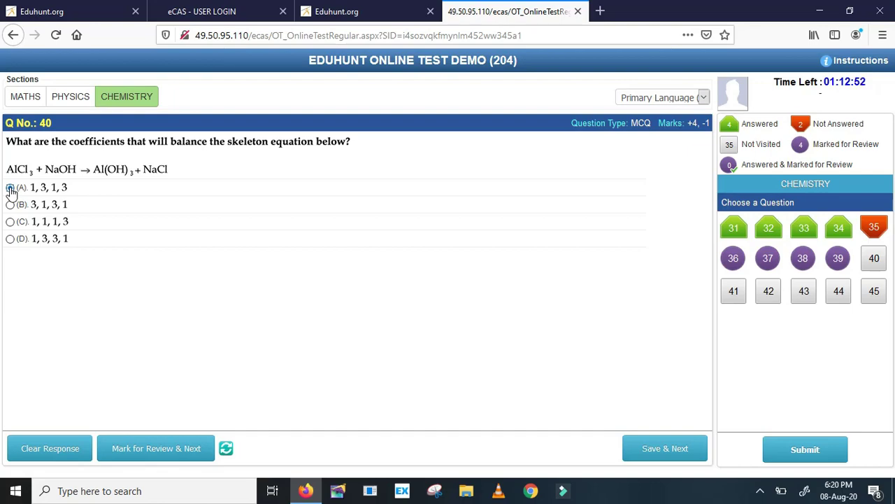
click(10, 188)
click(161, 448)
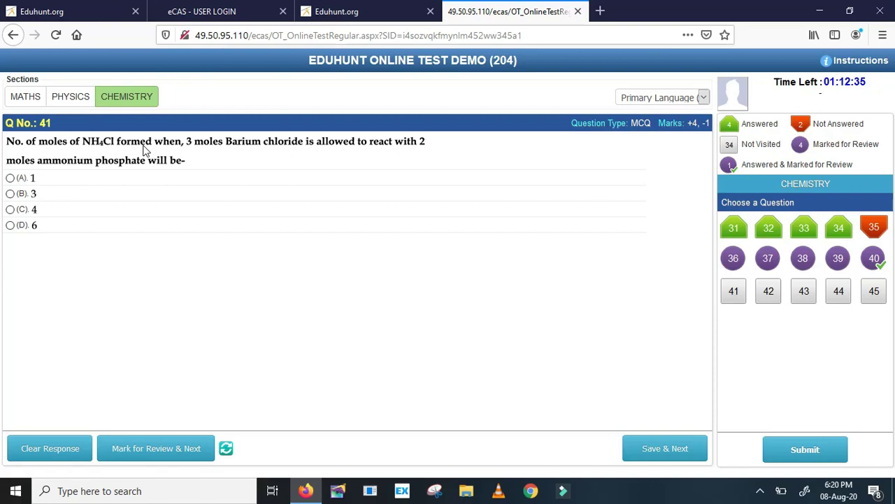
click(58, 104)
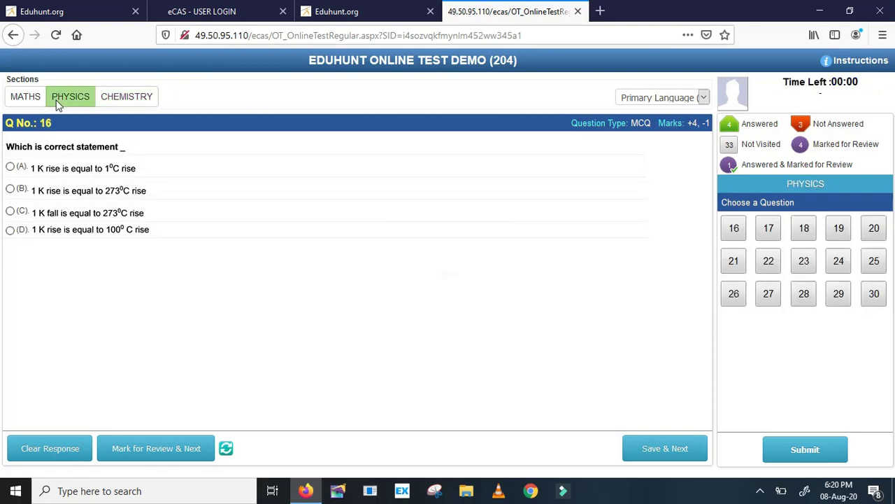
In Physics, answer 16 (A) and 17 (273°C), skip 18–21, and mark 22 (Joule), 23 (B), 24 for review
click(12, 169)
click(659, 452)
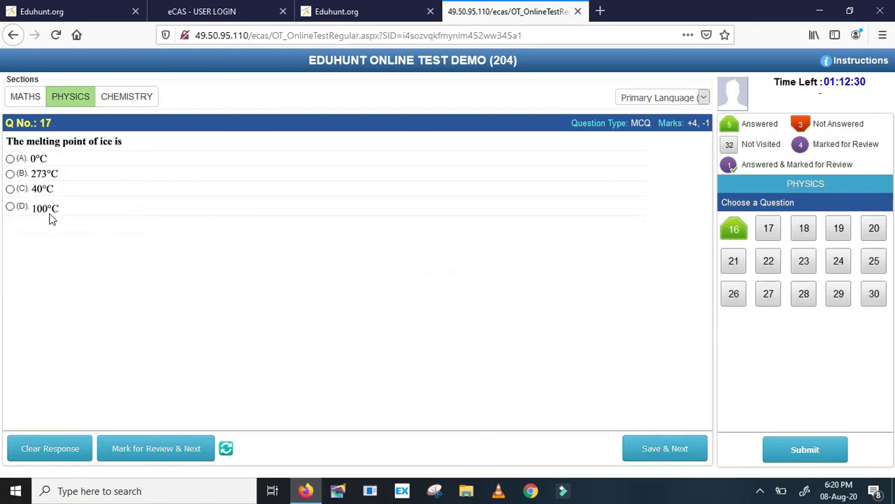
click(10, 174)
click(685, 448)
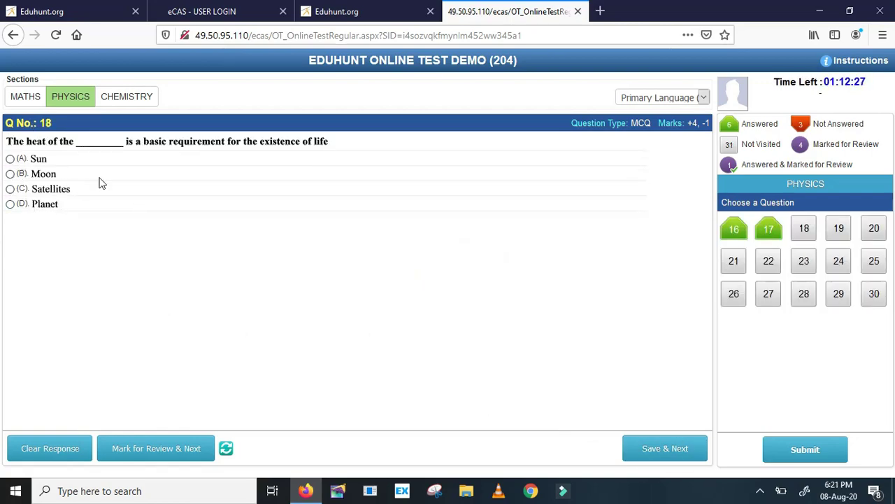
click(651, 451)
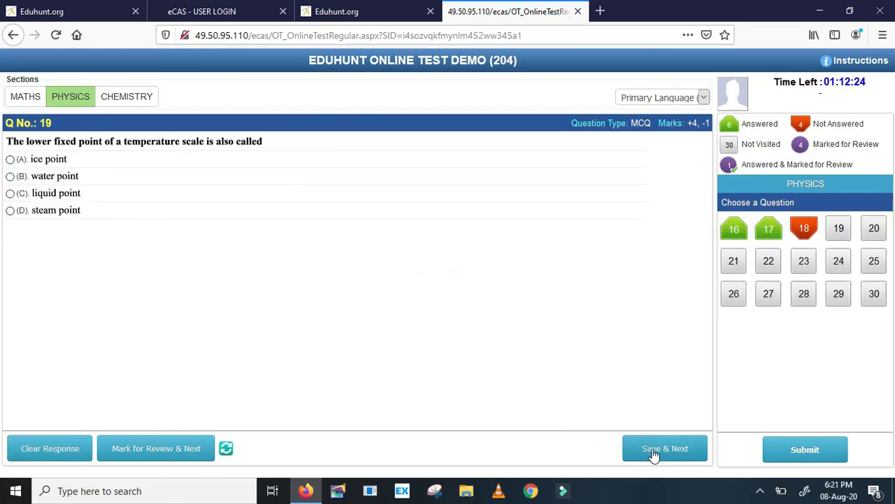
click(669, 452)
click(669, 450)
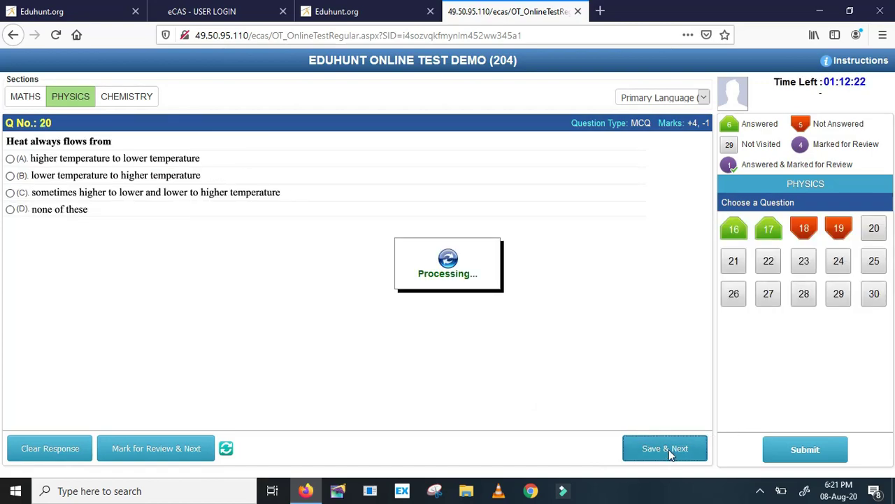
click(669, 450)
click(9, 171)
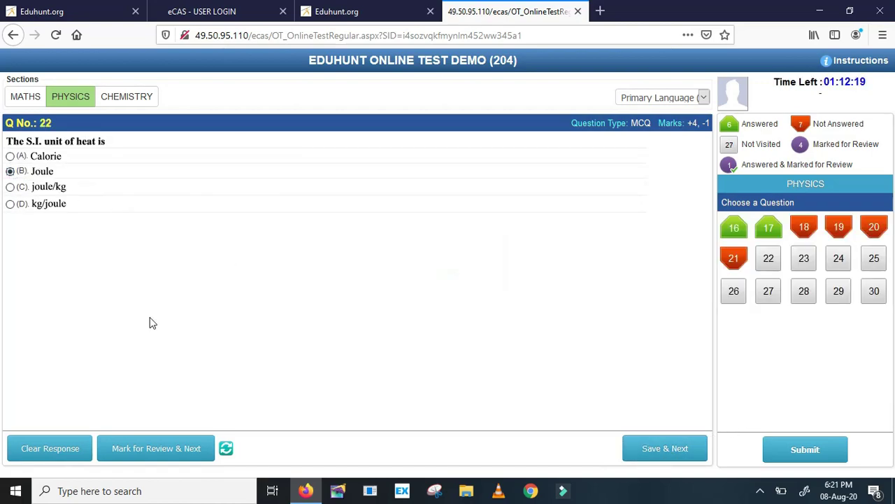
click(186, 448)
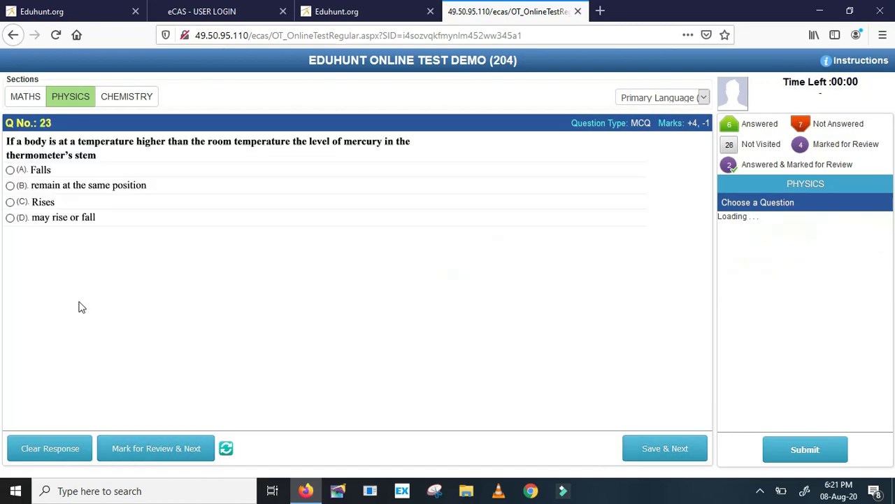
click(9, 185)
click(126, 448)
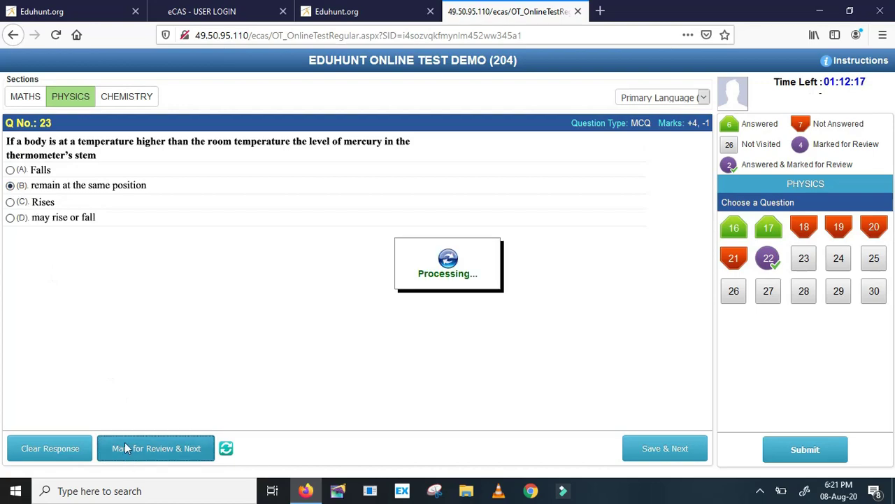
click(178, 453)
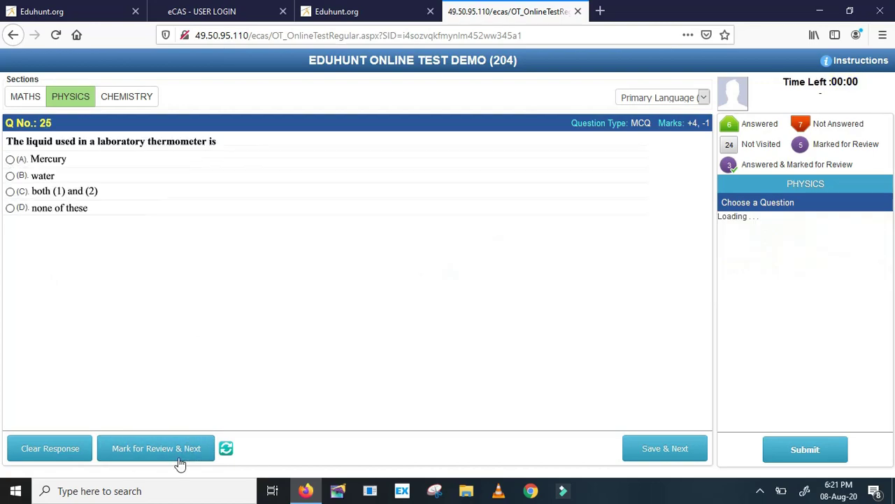
In Maths, skip Q1, answer Q2 (A) and Q3 (Rs. 1161), and mark Q4–Q5 for review
click(24, 98)
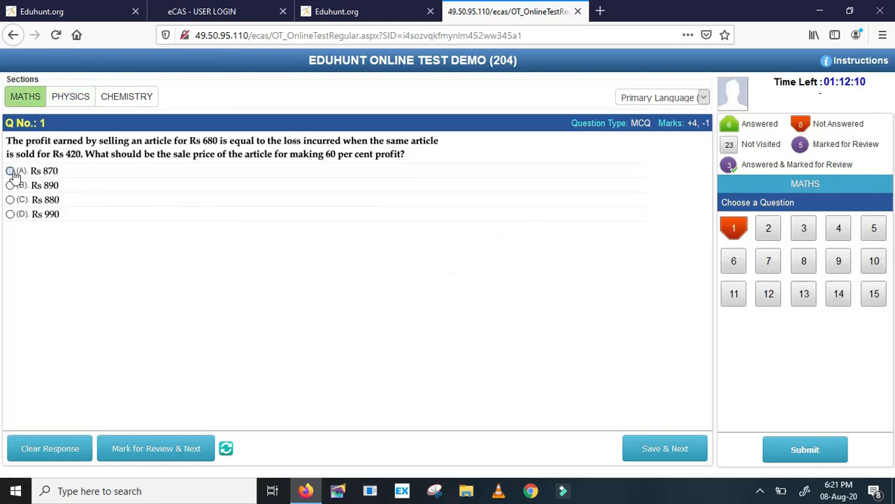
click(661, 455)
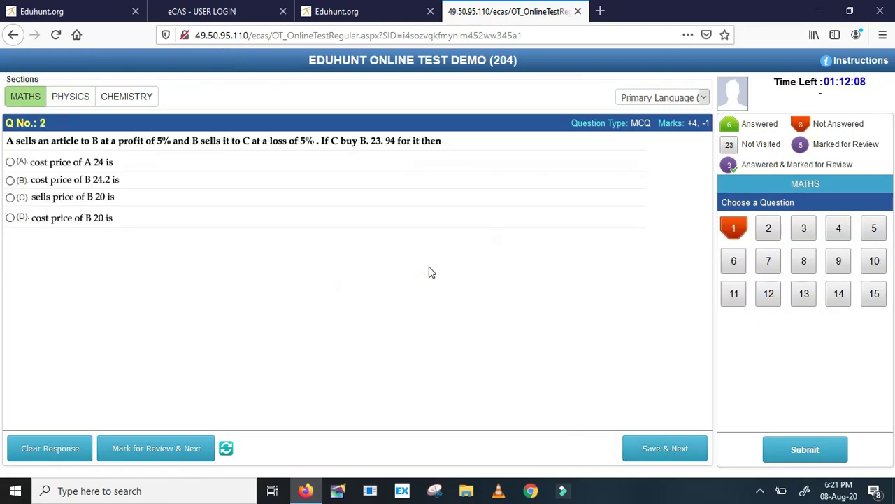
click(11, 163)
click(657, 449)
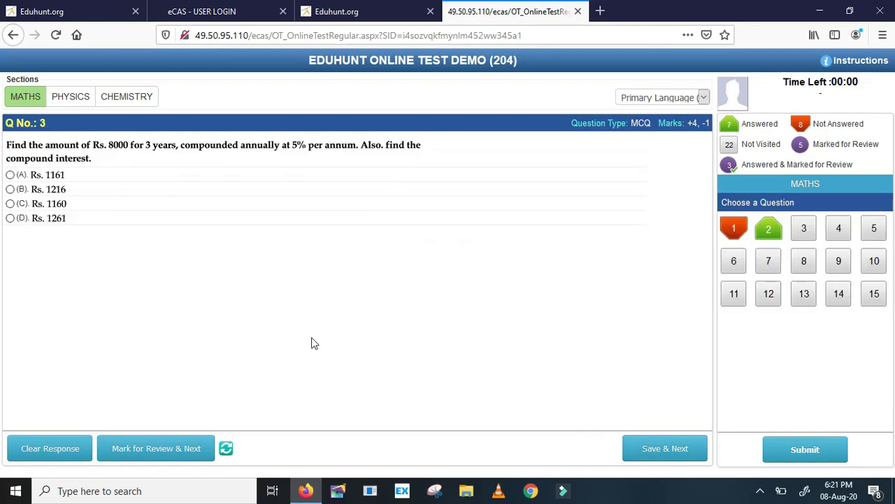
click(10, 175)
click(634, 448)
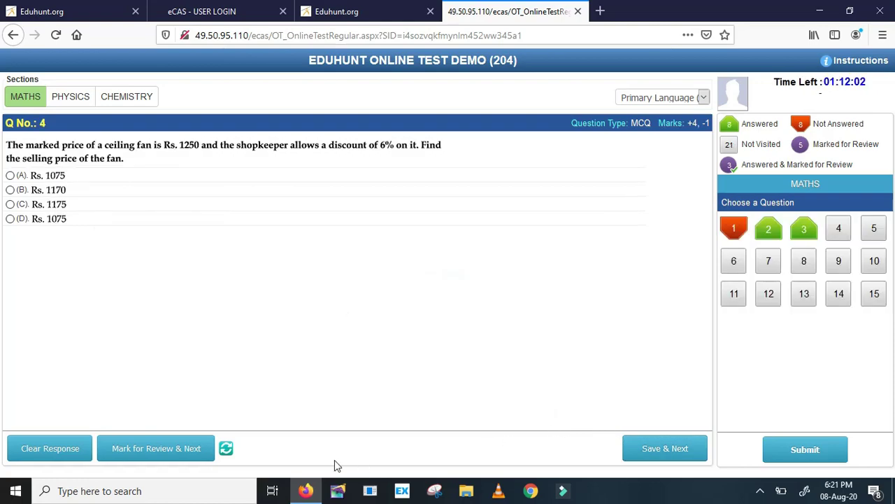
click(201, 449)
click(200, 449)
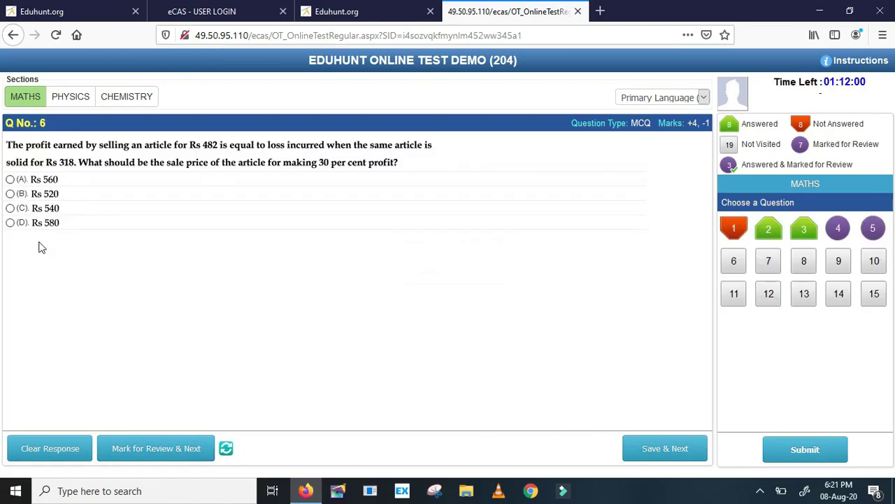
Mark Maths 6 (Rs 520), 7 (Rs 2, Rs 2.50) and 8 for review, skip 9–10, then submit
click(9, 194)
click(150, 451)
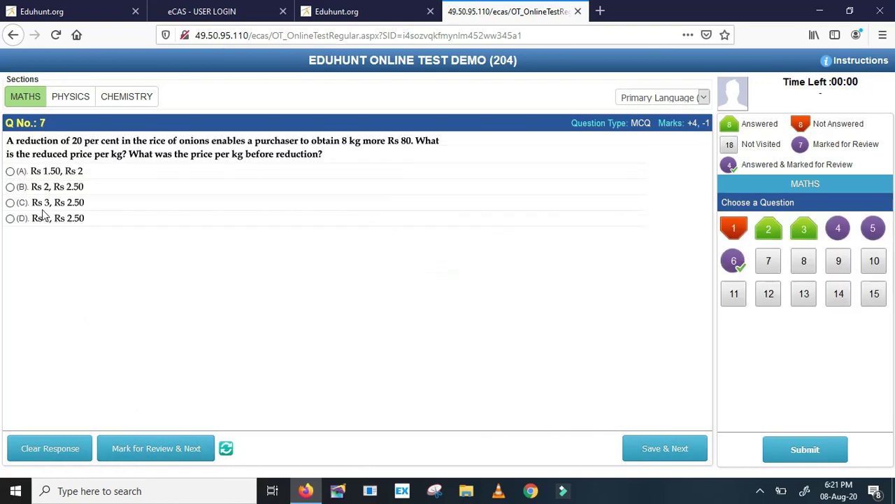
click(10, 187)
click(159, 448)
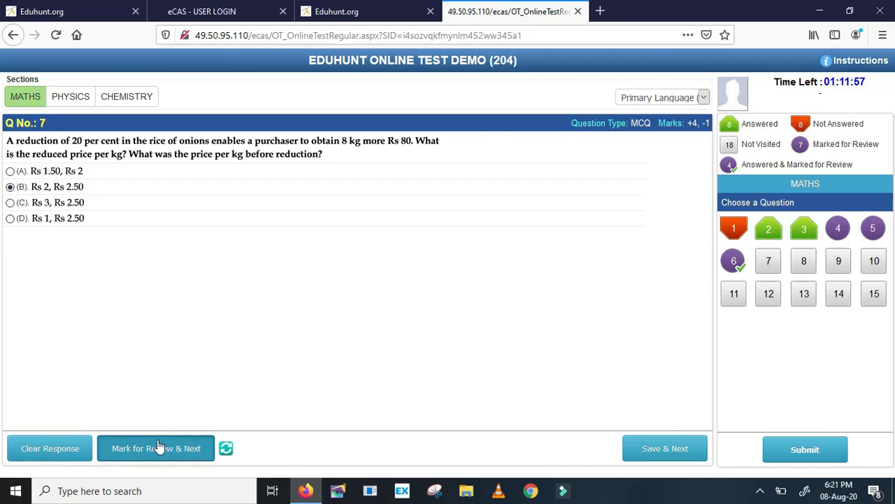
click(160, 447)
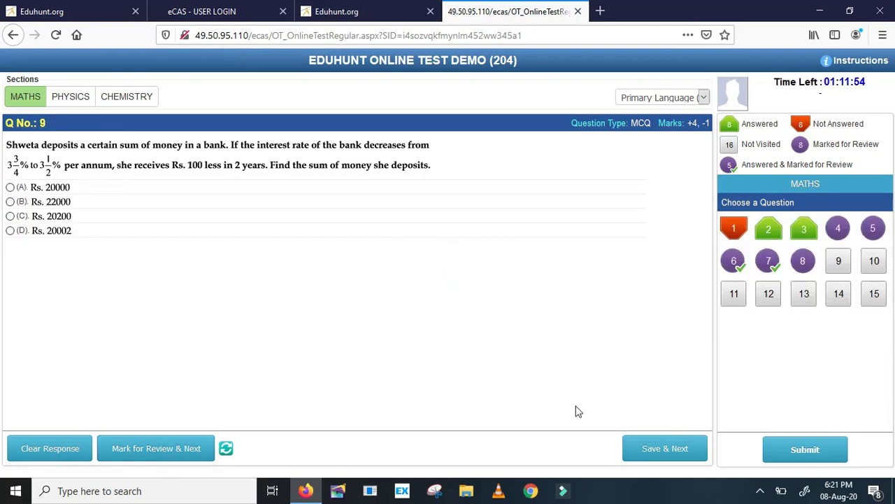
click(669, 458)
click(669, 453)
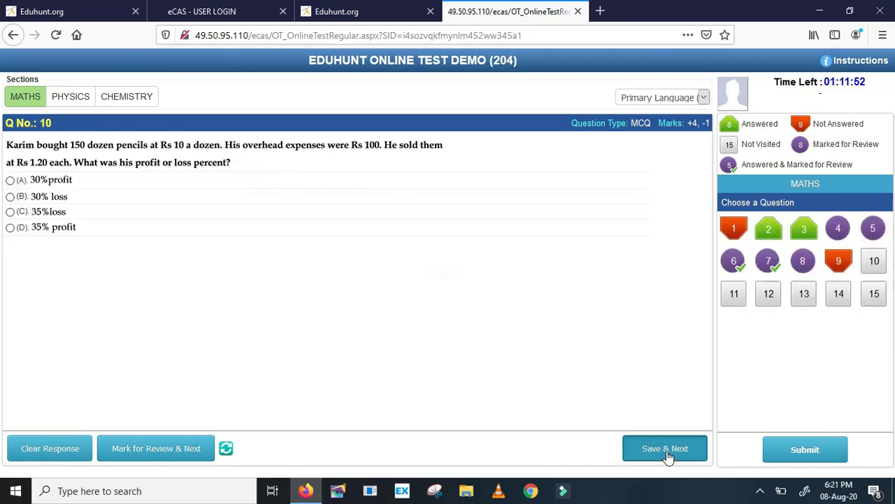
click(786, 451)
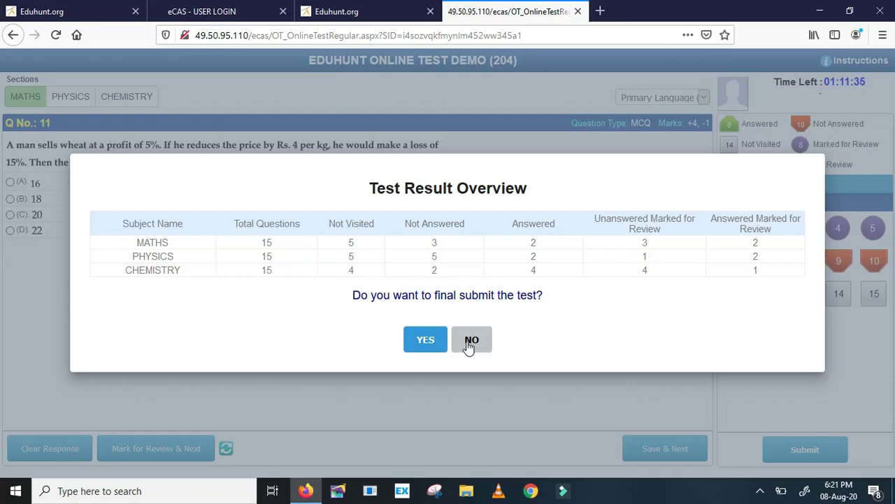
Choose NO on the Test Result Overview to cancel the final submission
click(470, 340)
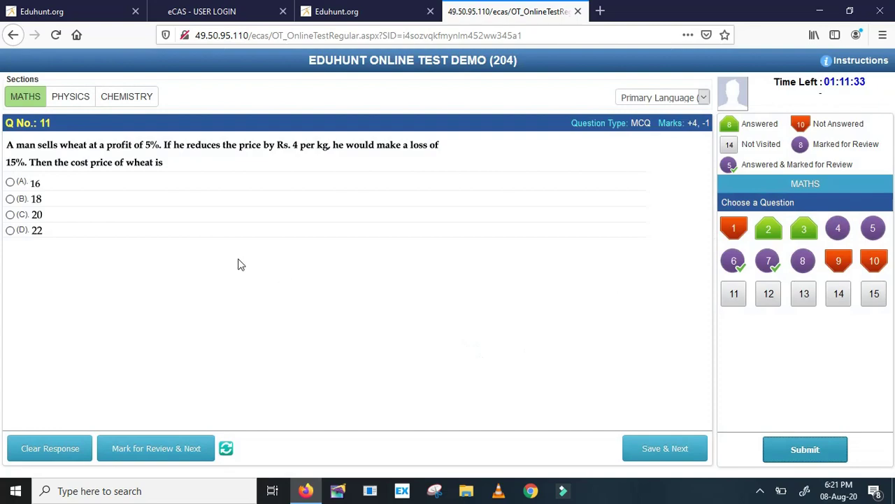
Save Maths answers 11–15: 16, Rs. 259, question 13, Rs 175 and Rs. 2777.50
click(736, 294)
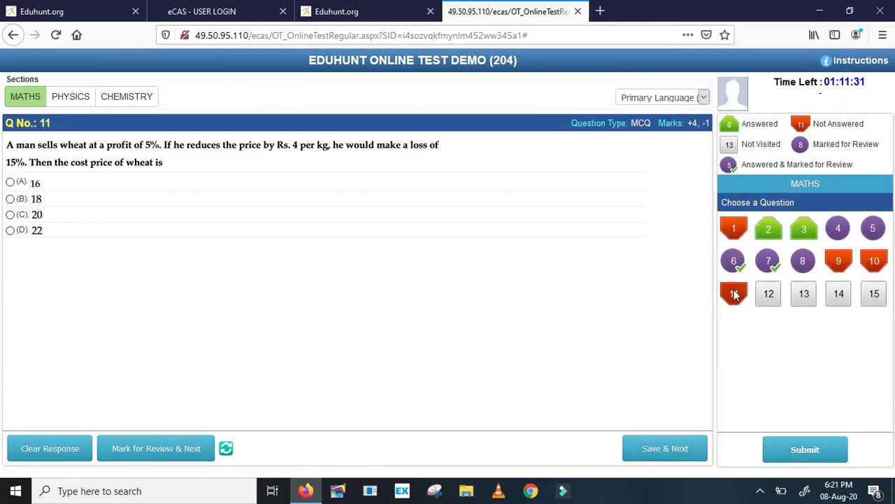
click(11, 182)
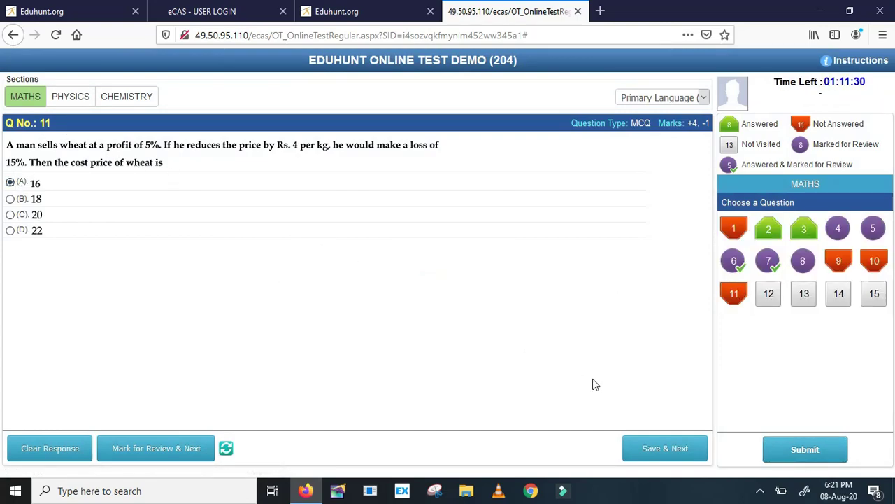
click(680, 451)
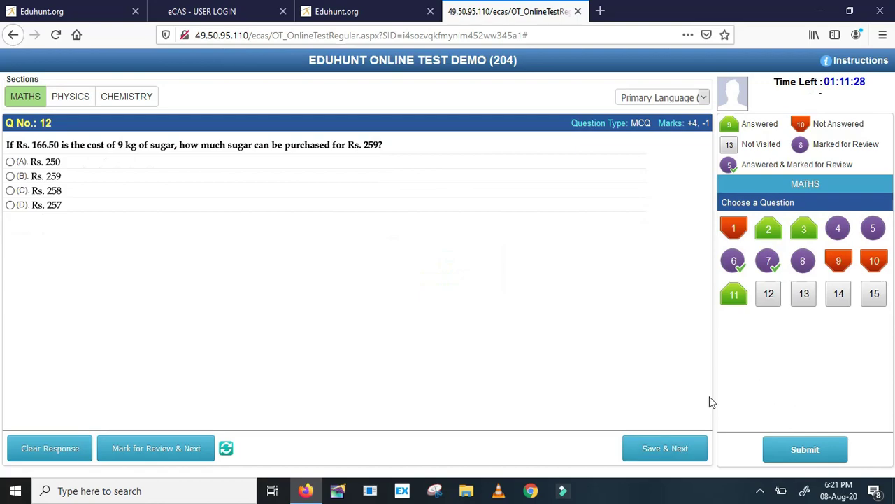
click(10, 176)
click(638, 458)
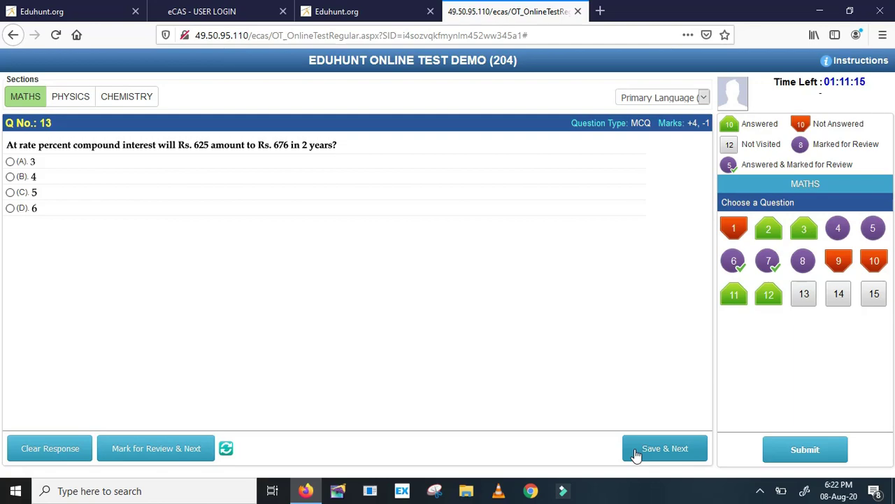
click(635, 454)
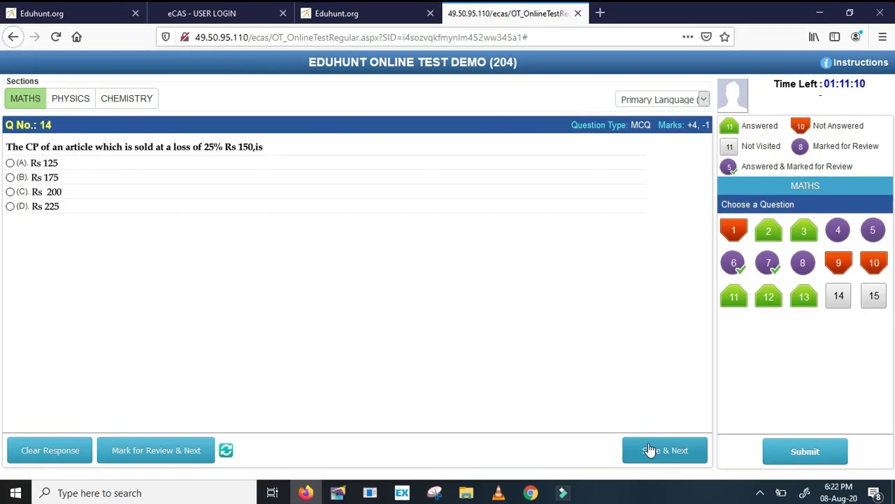
click(9, 177)
click(700, 450)
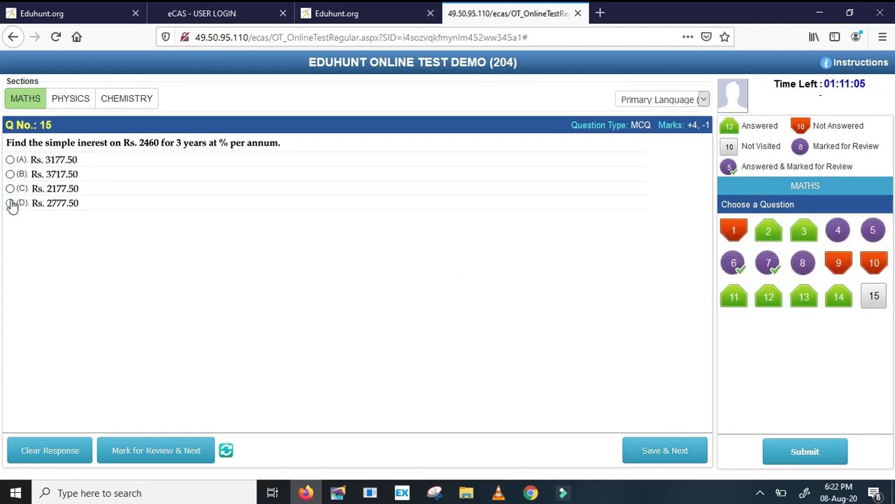
click(10, 203)
click(674, 450)
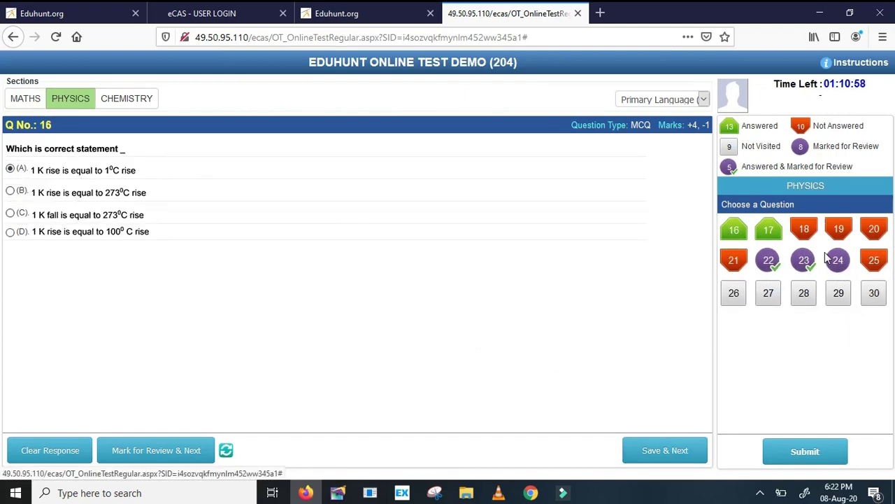
Answer Physics question 26 with Heat and skip questions 27–30 unanswered
click(734, 293)
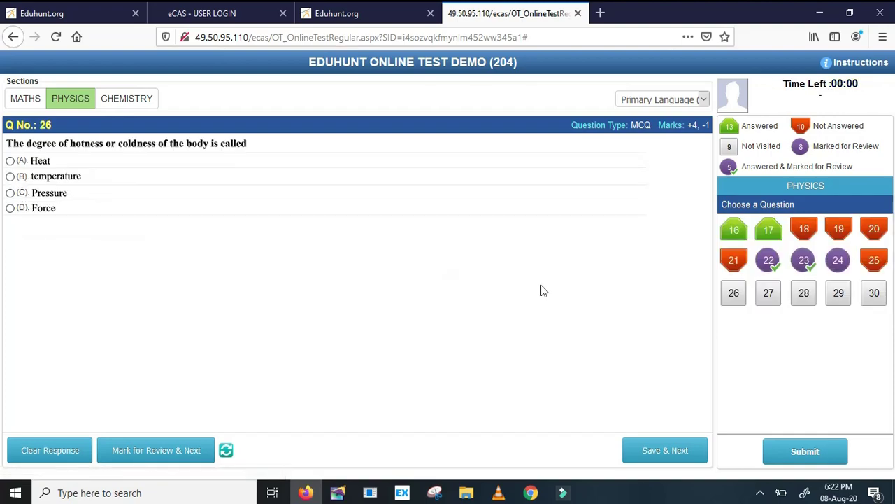
click(10, 161)
click(674, 453)
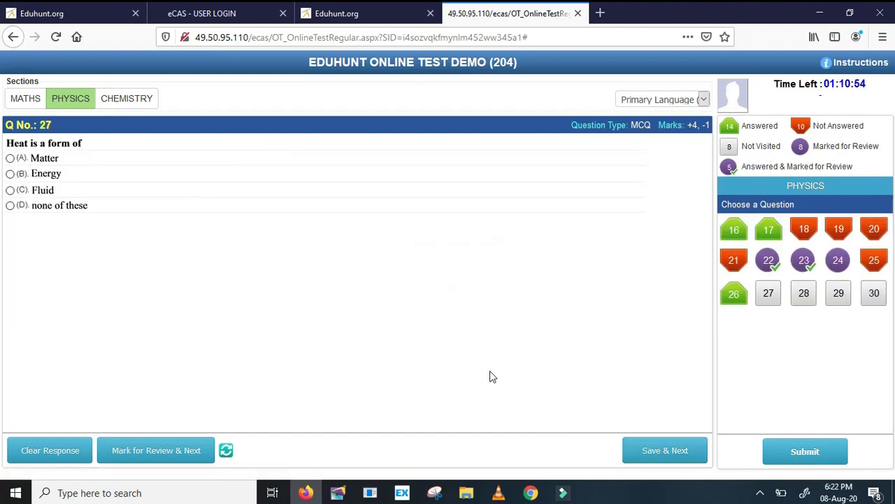
click(678, 453)
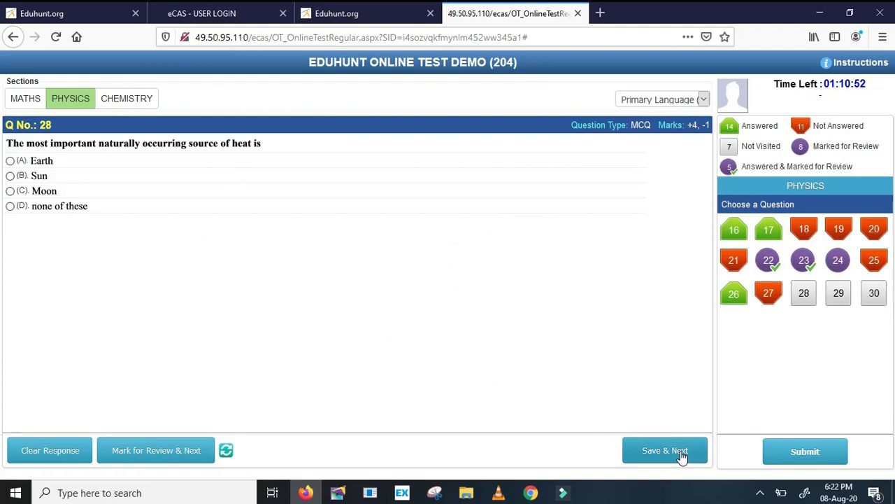
click(680, 455)
click(682, 455)
click(682, 455)
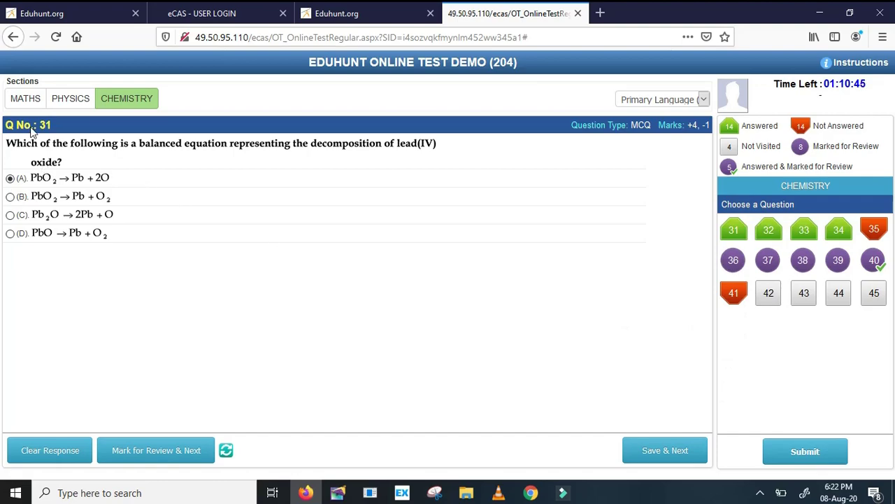
Answer Chemistry question 42 with 8 and 6, then skip 43–45 back to Maths question 1
click(768, 293)
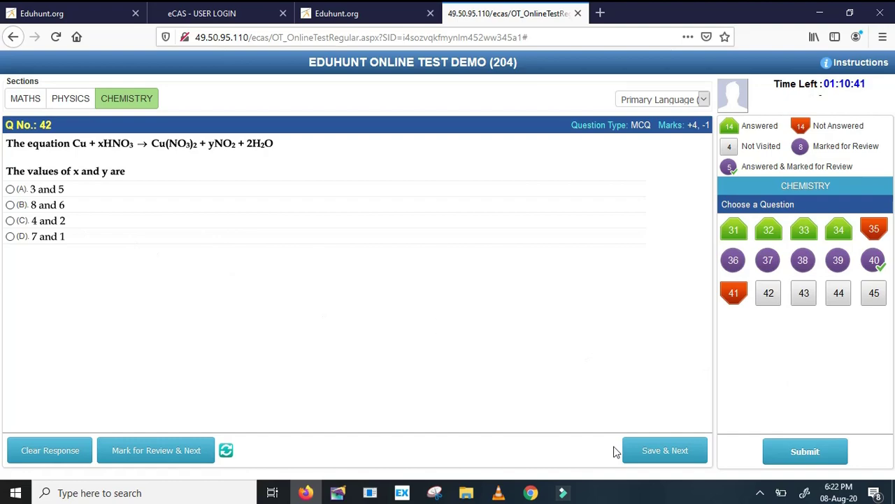
click(9, 205)
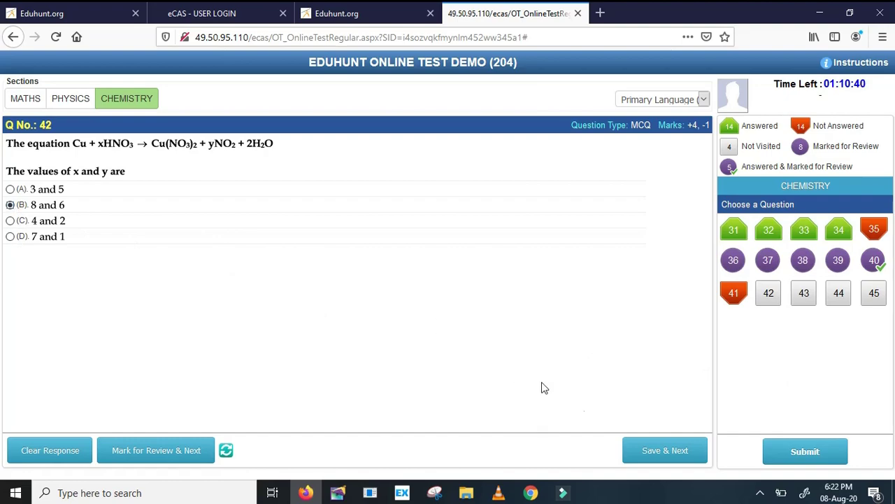
click(652, 453)
click(650, 454)
click(650, 454)
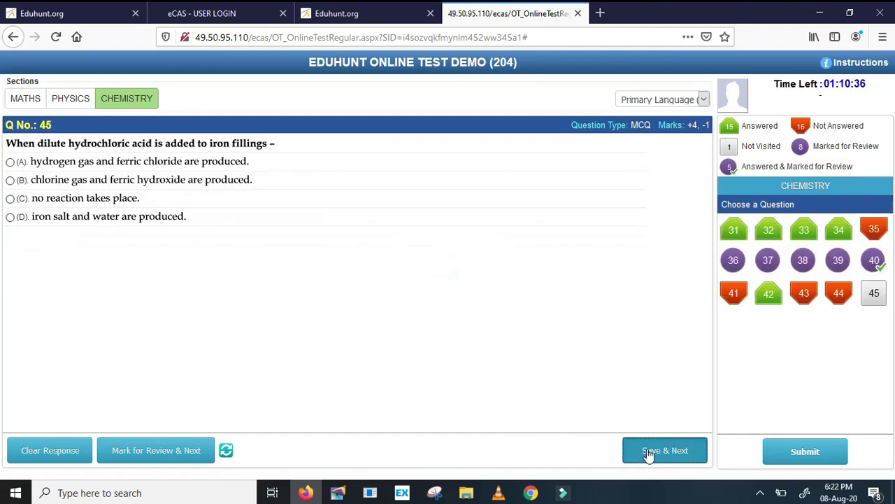
click(647, 451)
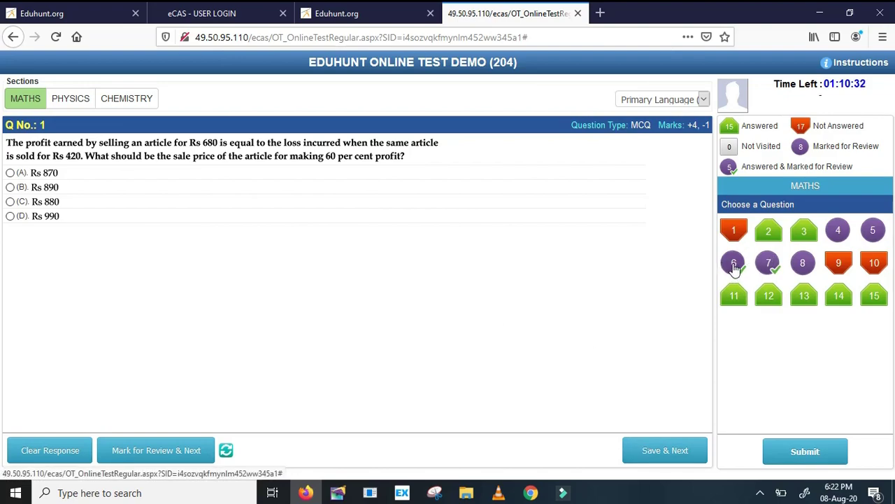
Save 3.5% (option B) as the answer to Maths question 8, then submit the test
click(804, 265)
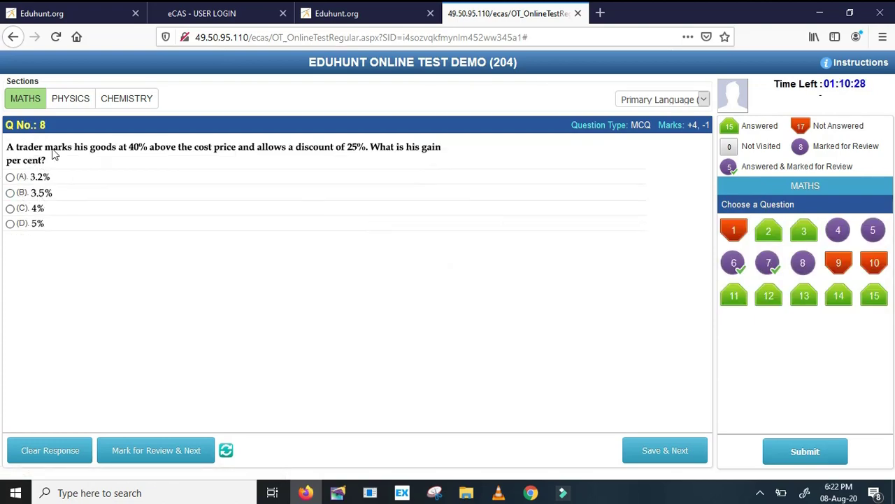
click(18, 194)
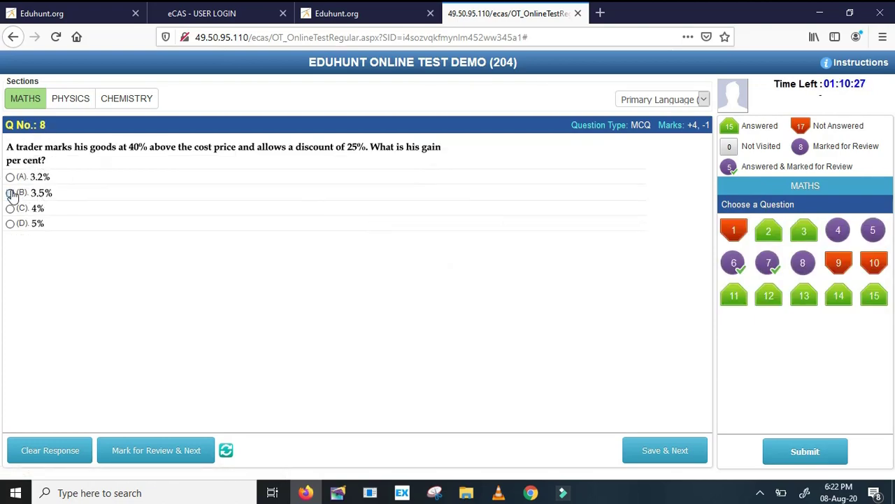
click(638, 451)
click(787, 451)
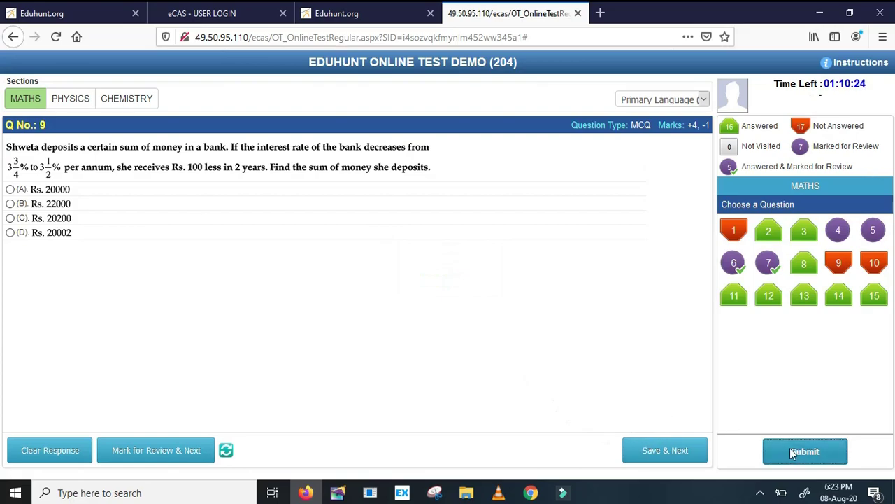
click(423, 341)
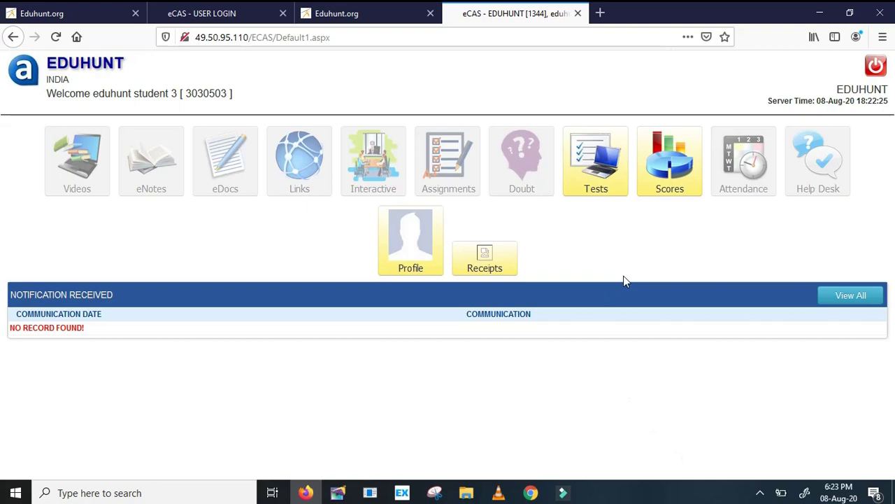
Open the EDUHUNT ONLINE TEST DEMO result and review the section scores totalling 14/180
click(594, 186)
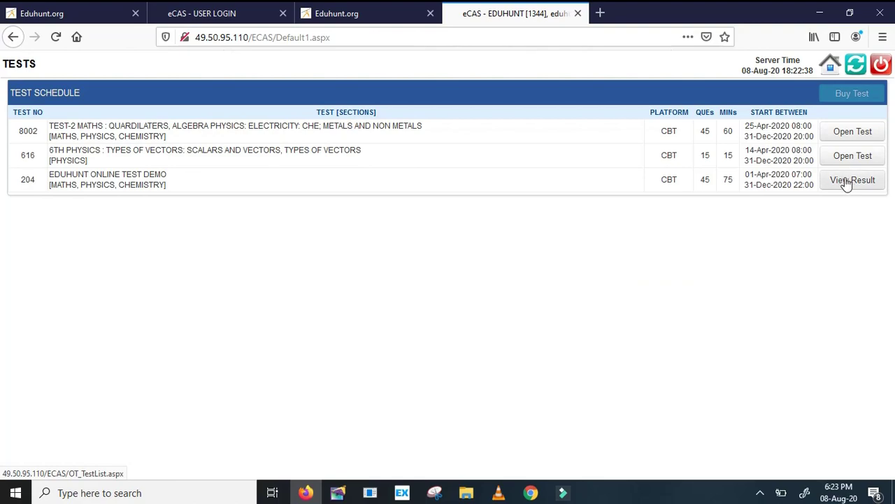
click(848, 183)
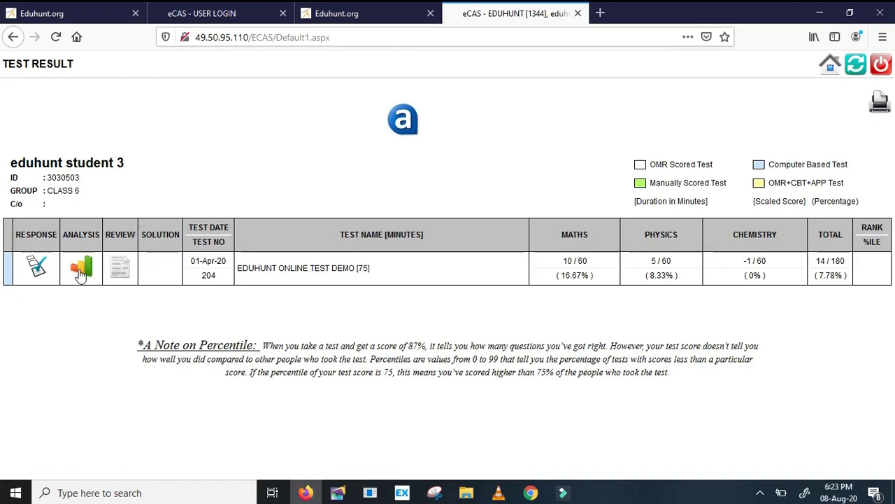
drag(562, 261, 850, 277)
click(840, 288)
click(34, 268)
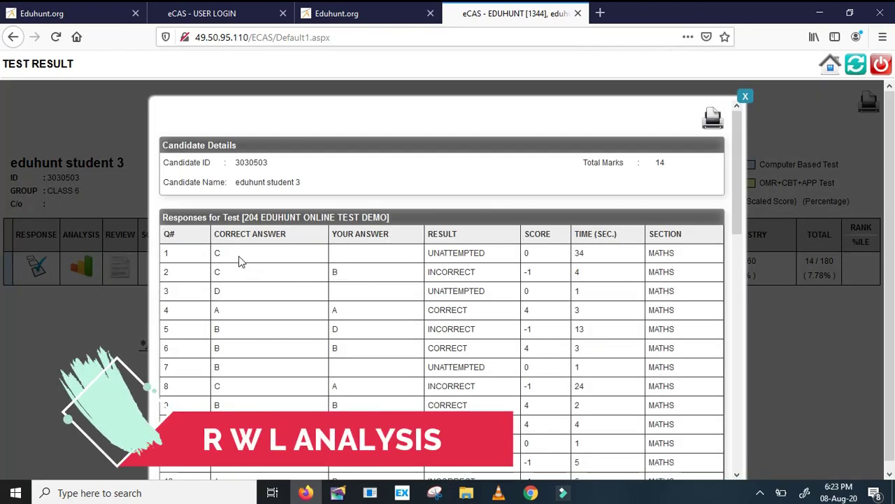
drag(241, 261, 214, 259)
click(334, 256)
double_click(217, 272)
double_click(335, 272)
drag(428, 272, 443, 272)
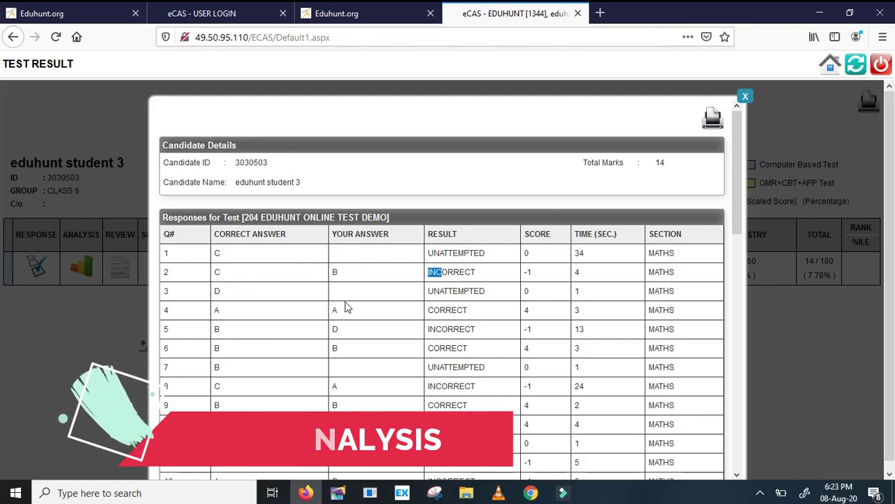
scroll(305, 310, down, 2)
double_click(217, 242)
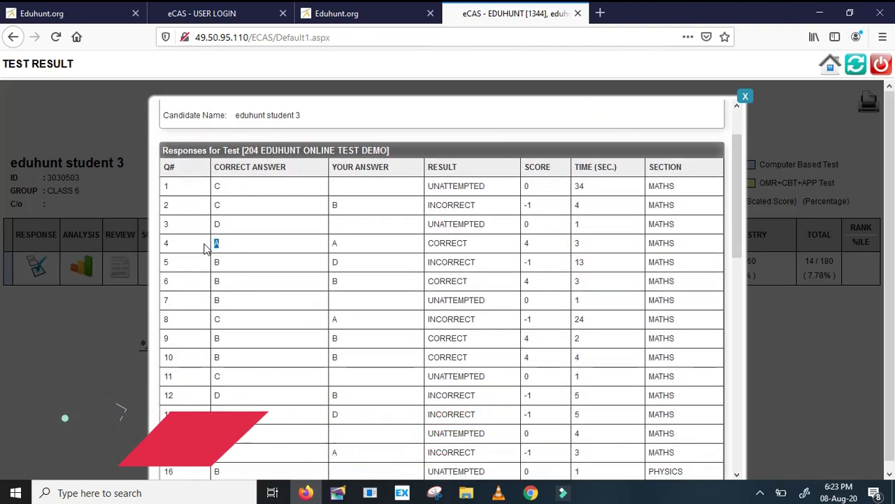
double_click(334, 243)
drag(464, 242, 442, 238)
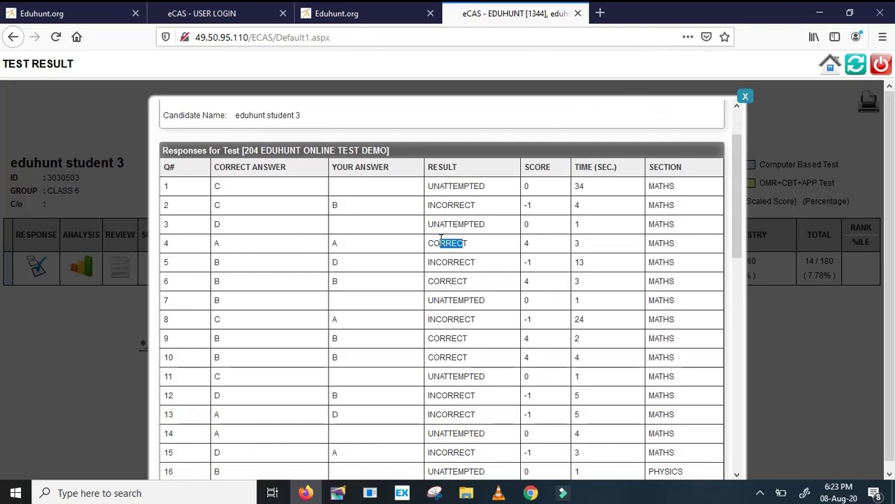
drag(495, 256, 560, 260)
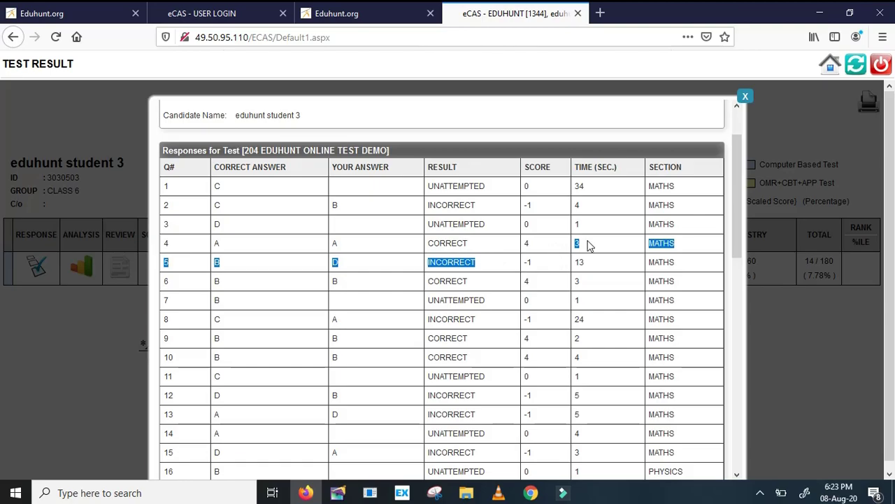
click(588, 245)
scroll(523, 276, down, 10)
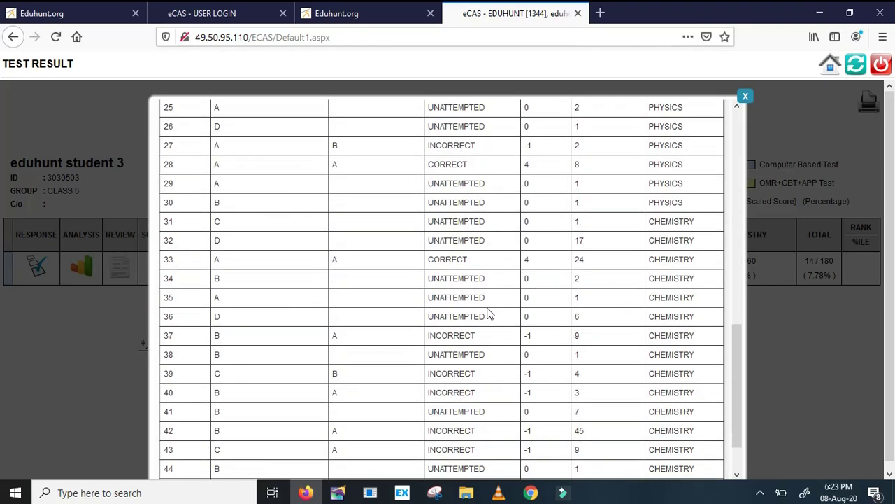
scroll(489, 314, up, 10)
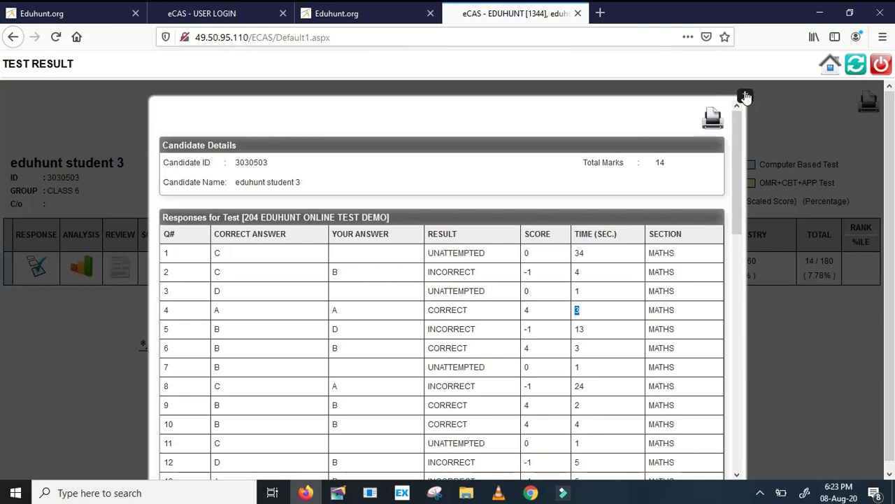
click(746, 97)
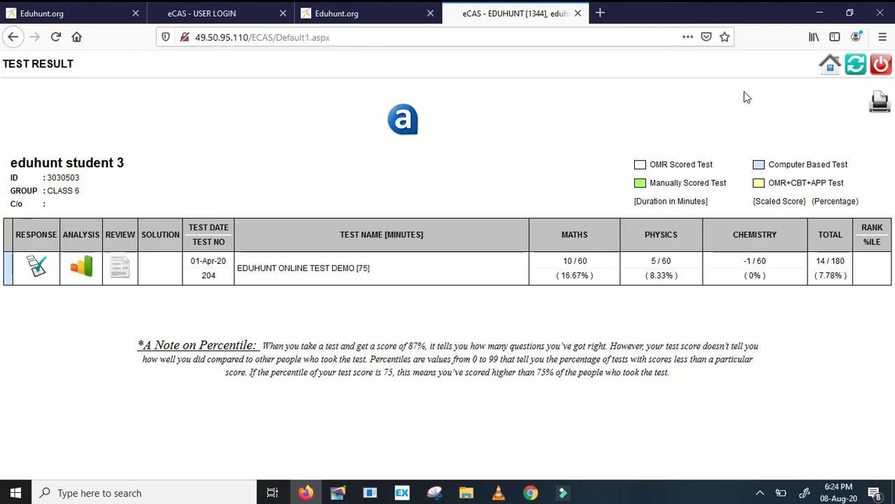
click(120, 268)
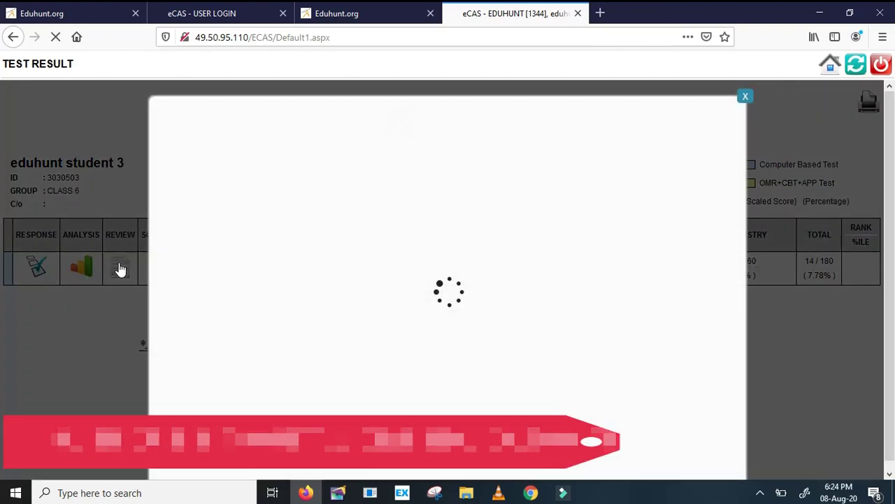
scroll(261, 218, down, 20)
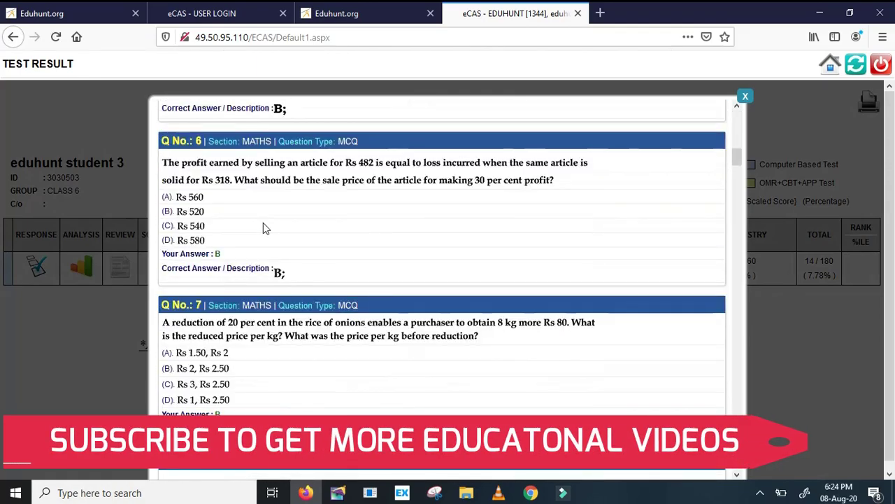
scroll(269, 259, down, 20)
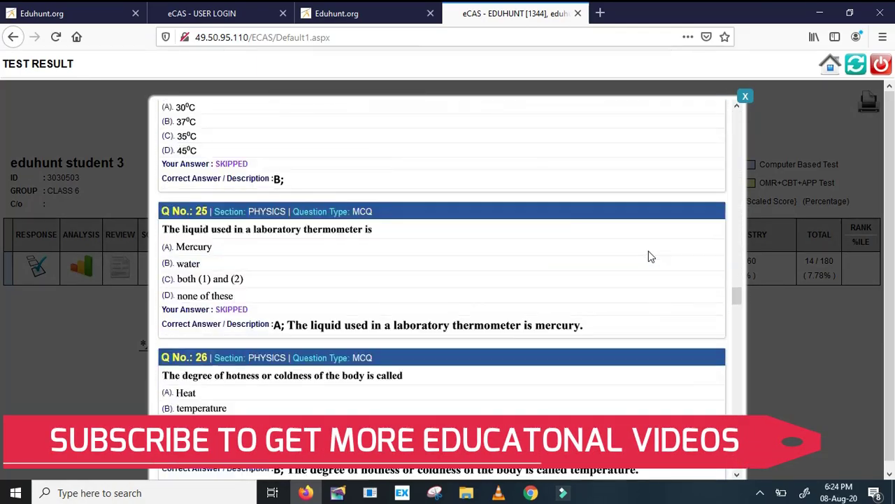
drag(738, 307, 739, 117)
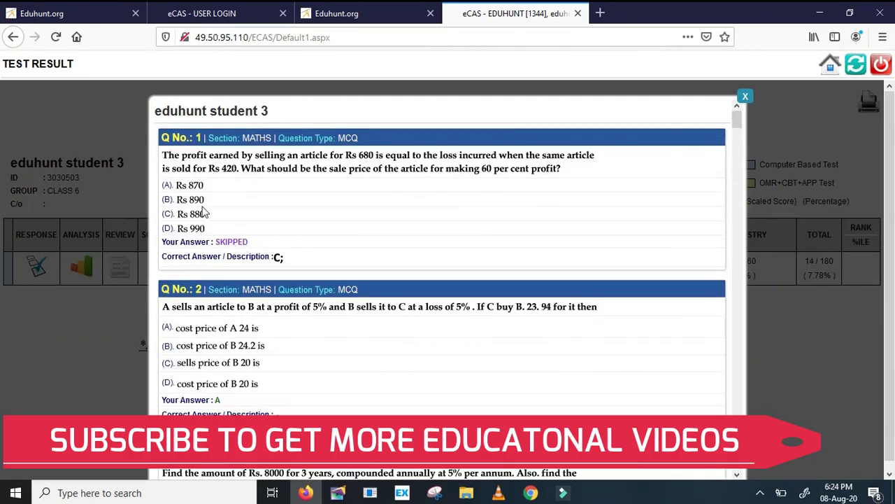
scroll(210, 224, down, 9)
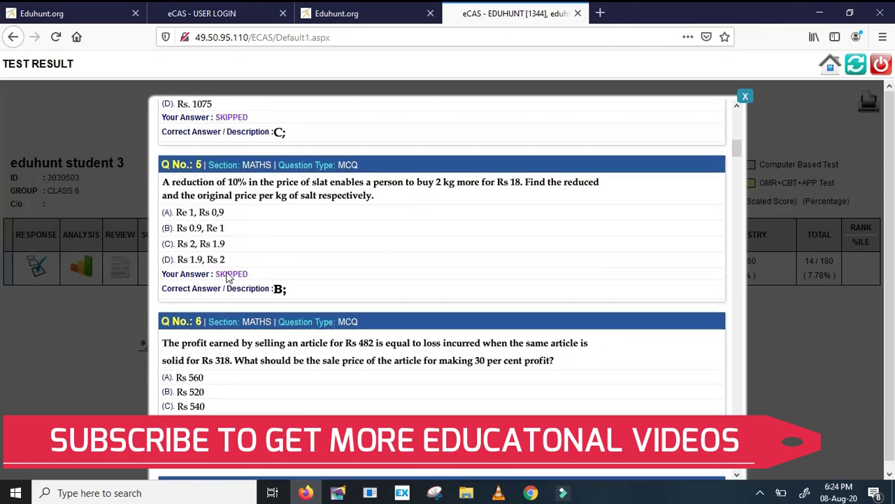
scroll(260, 291, down, 5)
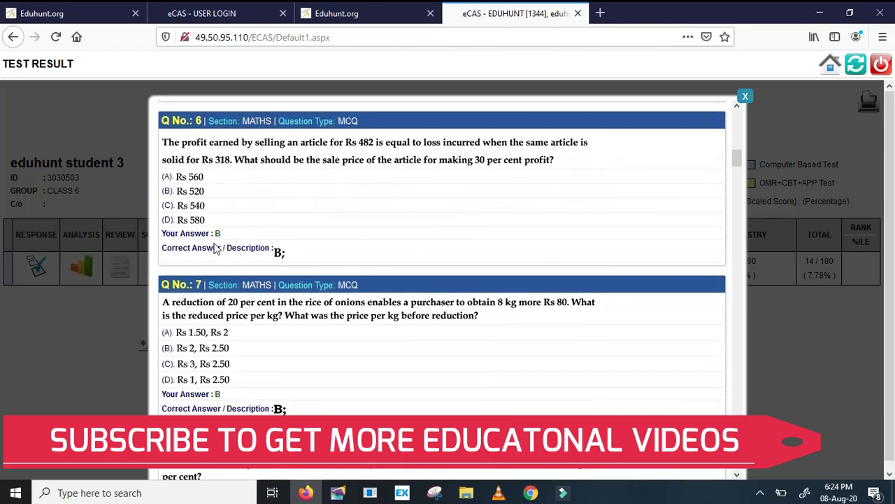
scroll(283, 260, down, 20)
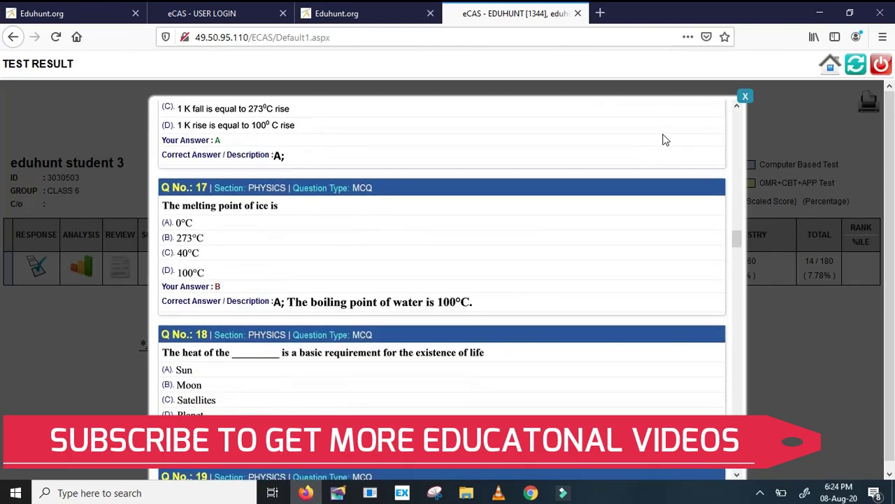
Close the question-paper review and open the graphical analysis PDF at page 5, Analysis of MATHS
click(745, 97)
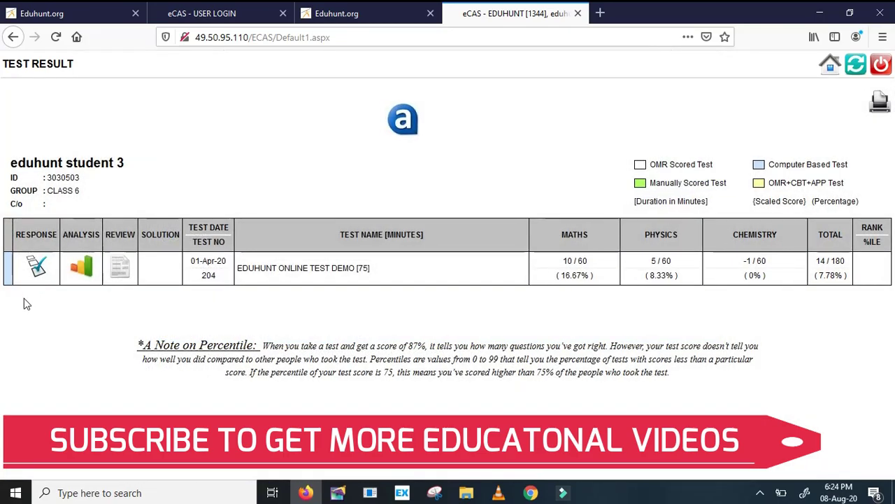
click(82, 267)
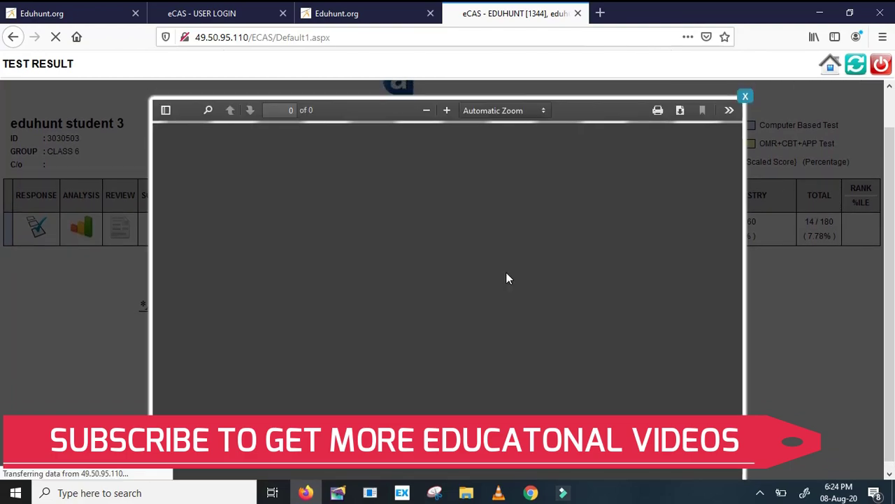
scroll(509, 279, down, 15)
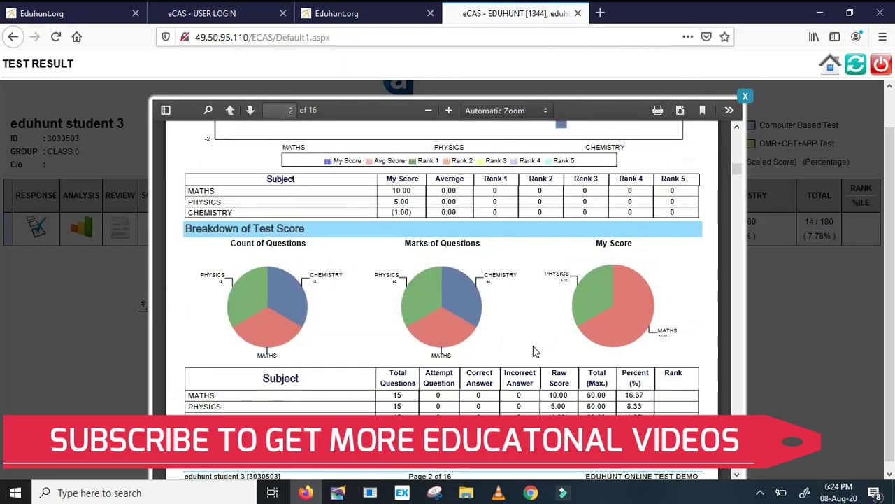
scroll(532, 358, down, 15)
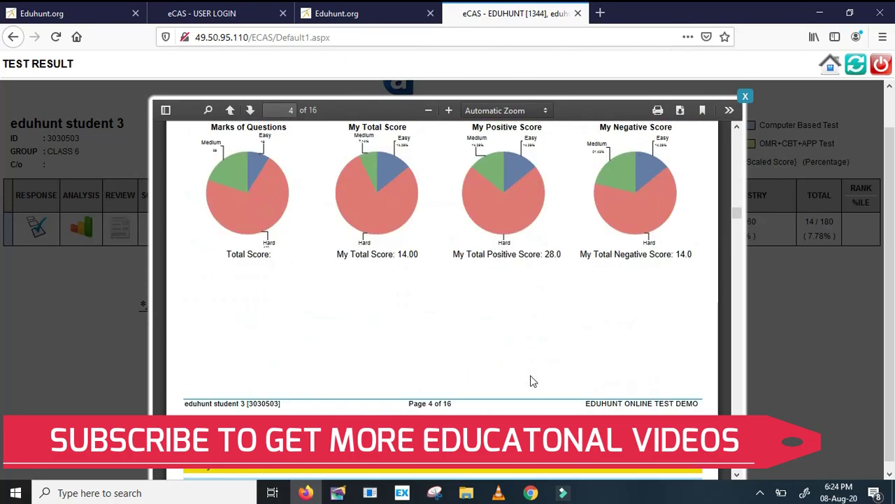